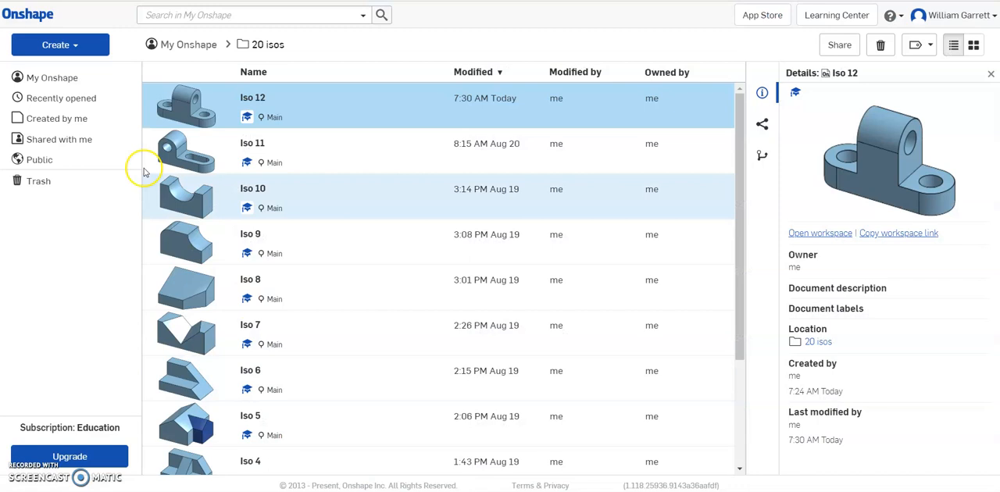
# Step: Create a new document named Iso 13 in the 20 isos folder
pyautogui.click(61, 44)
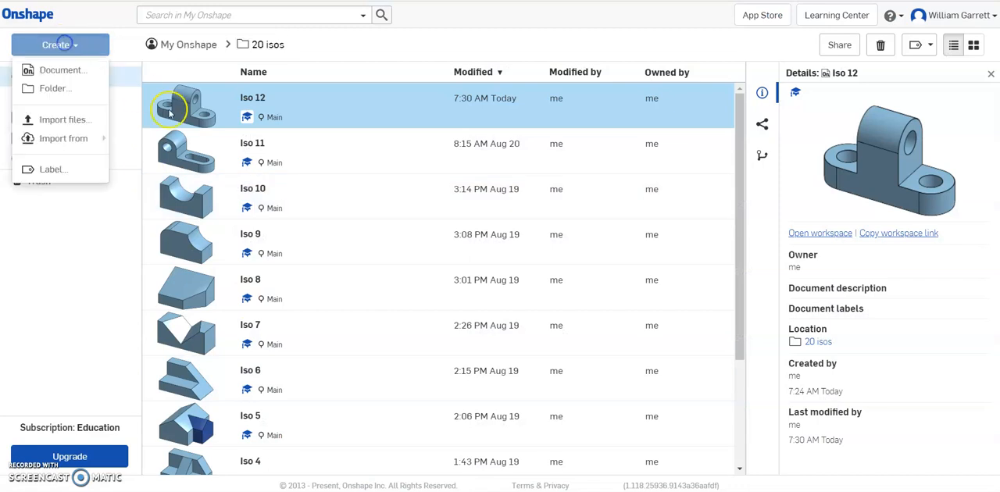
pyautogui.click(79, 71)
pyautogui.write('Iso')
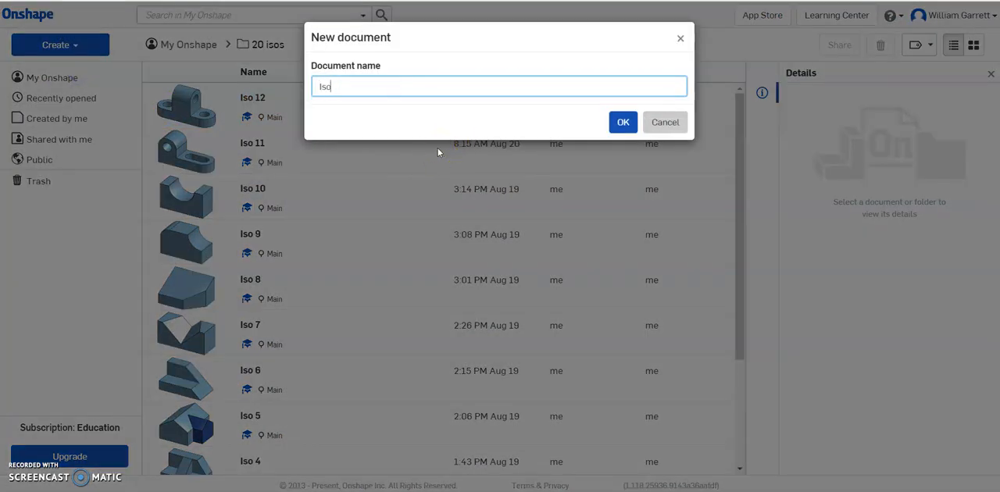
pyautogui.write(' 13')
pyautogui.press('Return')
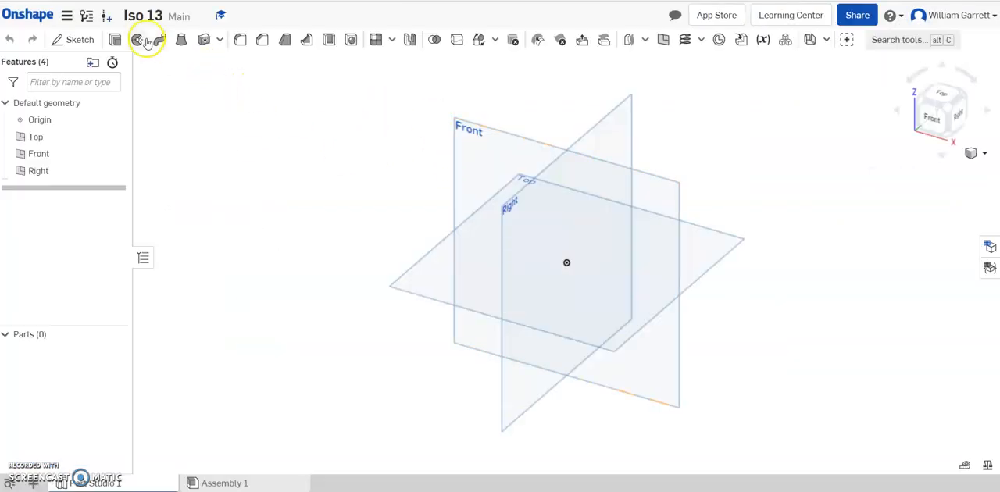
# Step: Sketch a rectangle 9 in wide and 2 in high on the Front plane, starting at the origin, and finish the sketch
pyautogui.click(79, 39)
pyautogui.click(468, 132)
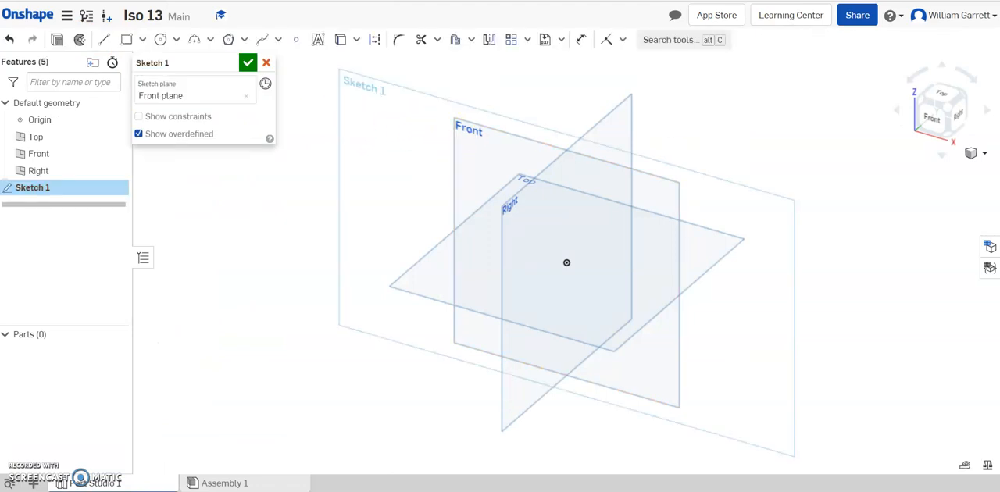
pyautogui.click(934, 118)
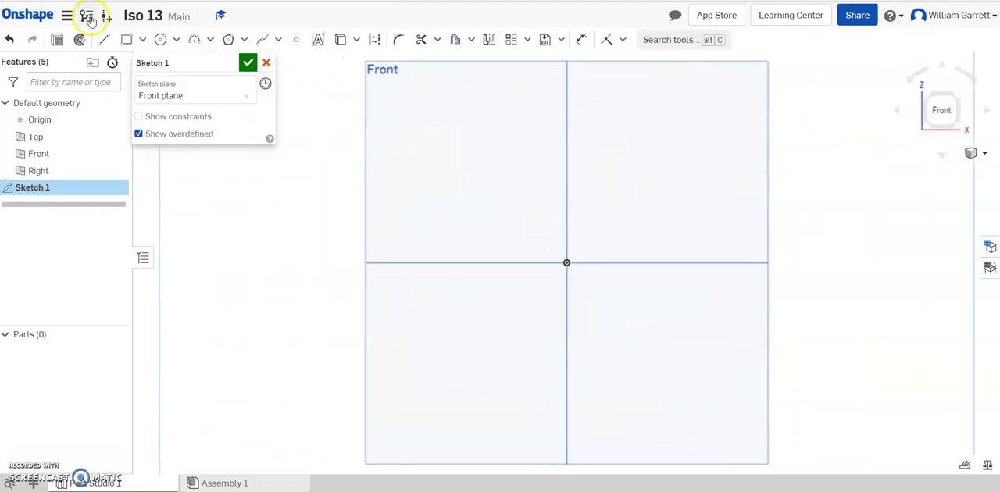
pyautogui.click(125, 41)
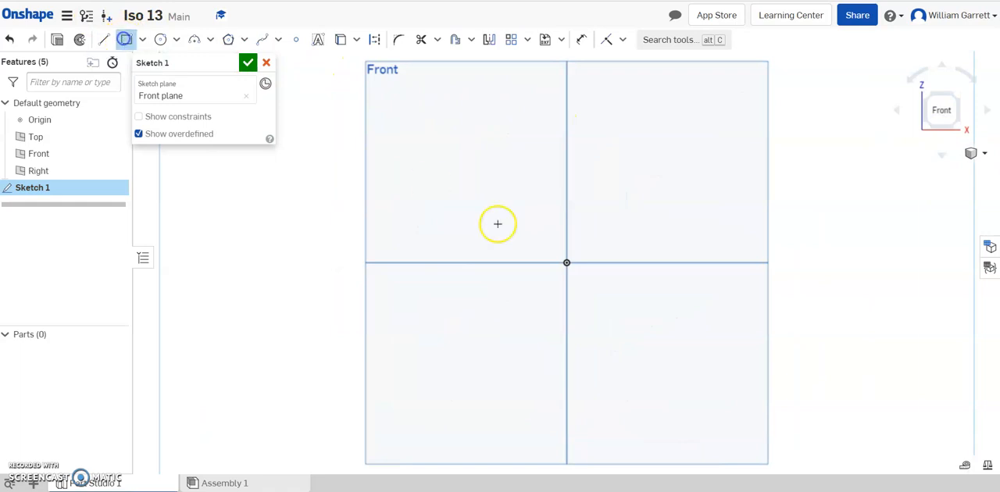
pyautogui.moveTo(566, 263)
pyautogui.mouseDown()
pyautogui.moveTo(670, 212)
pyautogui.moveTo(726, 206)
pyautogui.mouseUp()
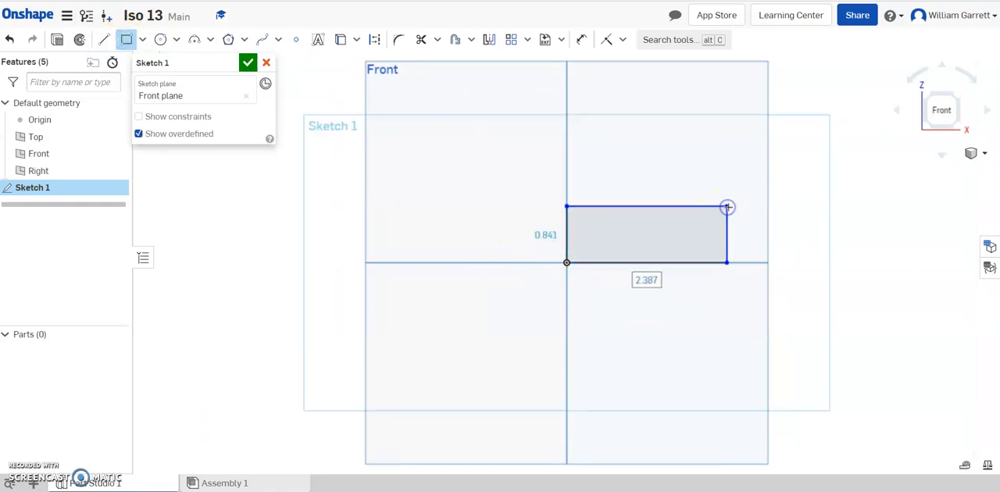
pyautogui.write('9')
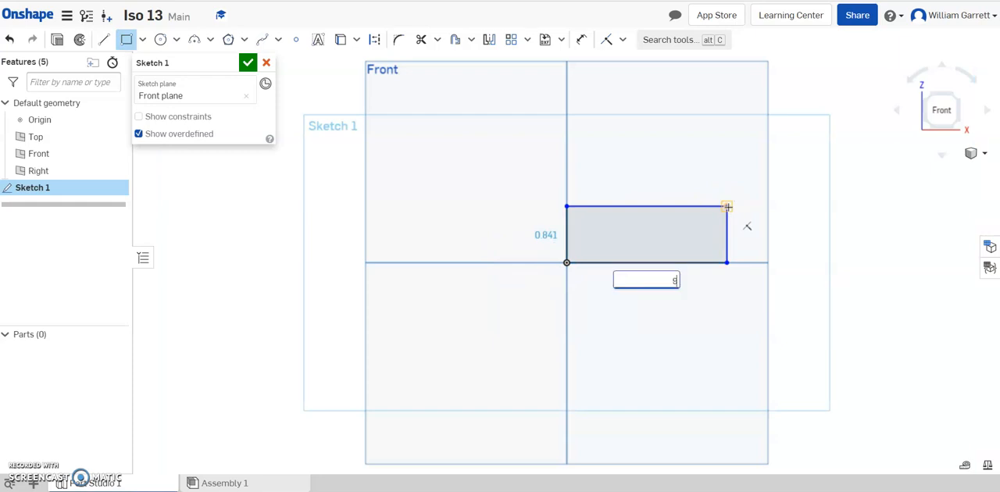
pyautogui.press('Tab')
pyautogui.write('2')
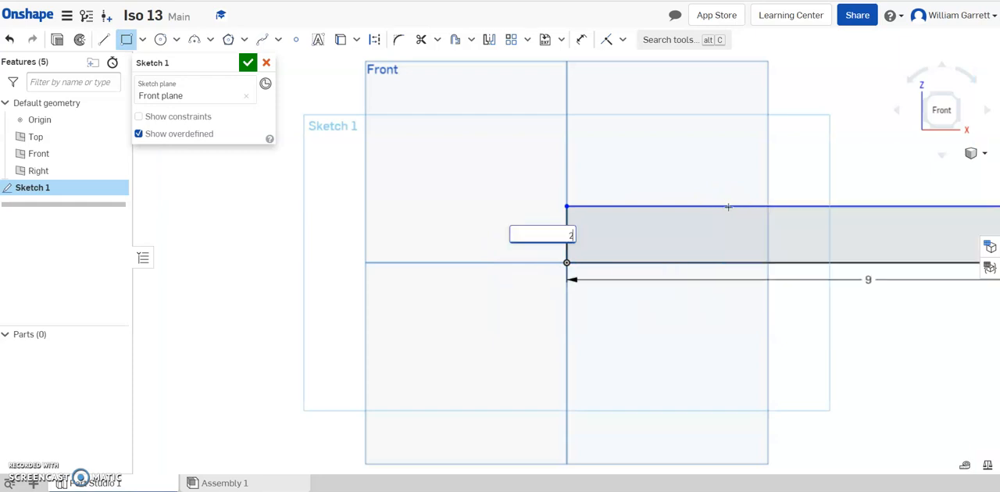
pyautogui.press('Return')
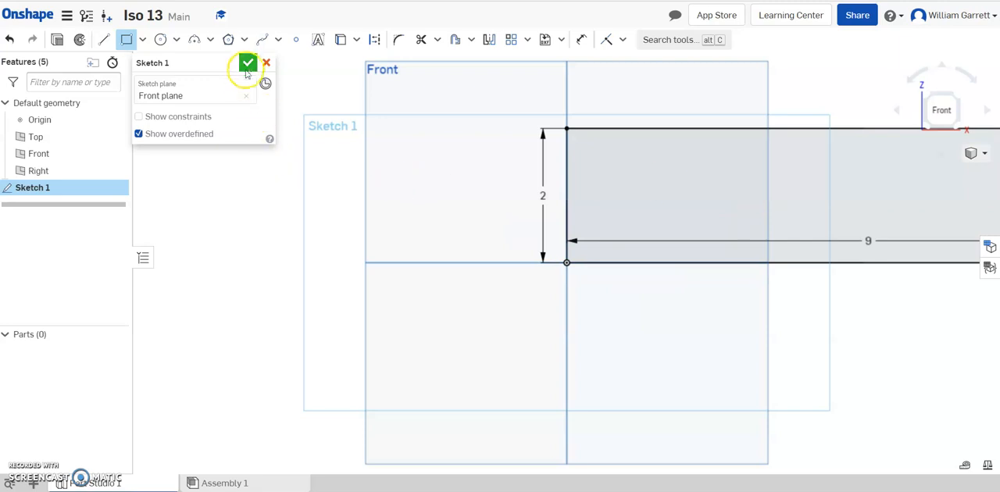
pyautogui.click(247, 63)
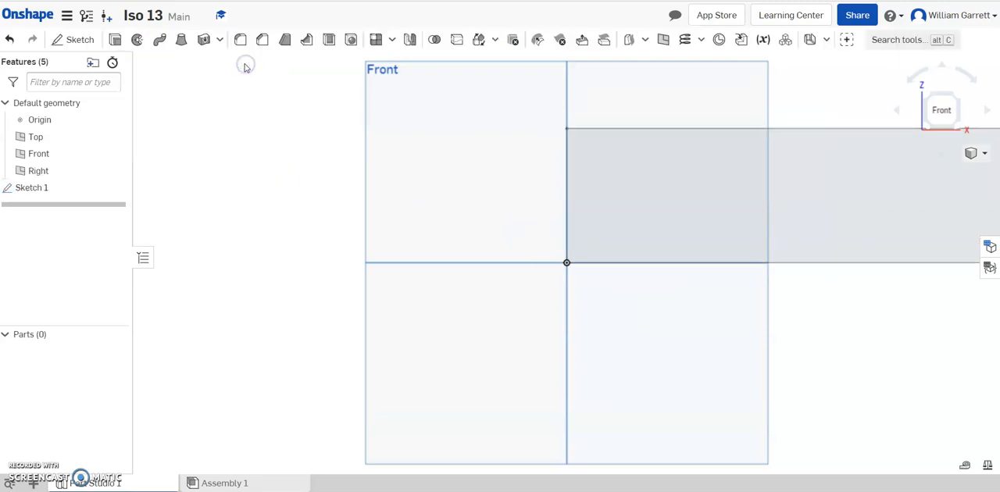
# Step: Check the block's width in the isometric reference drawing for part 13 and extrude the rectangle 4 in as a new solid
pyautogui.click(961, 99)
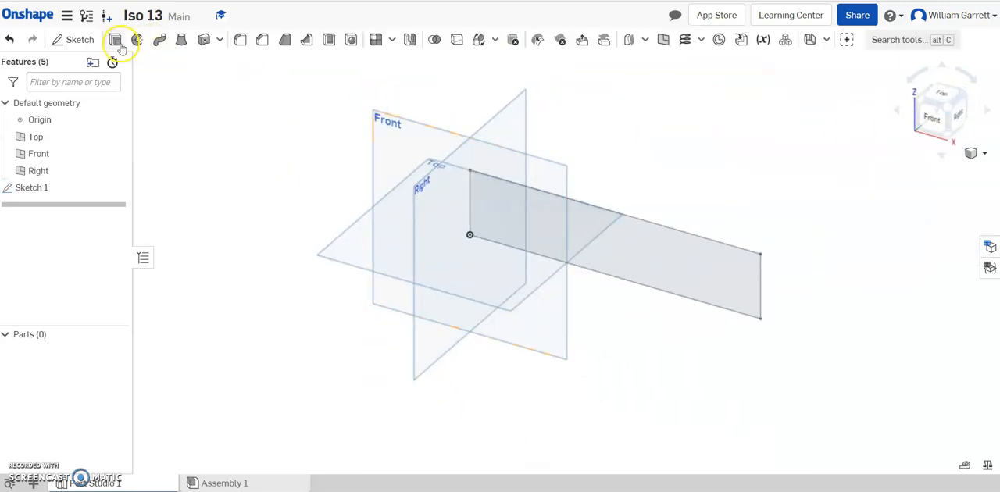
pyautogui.click(116, 41)
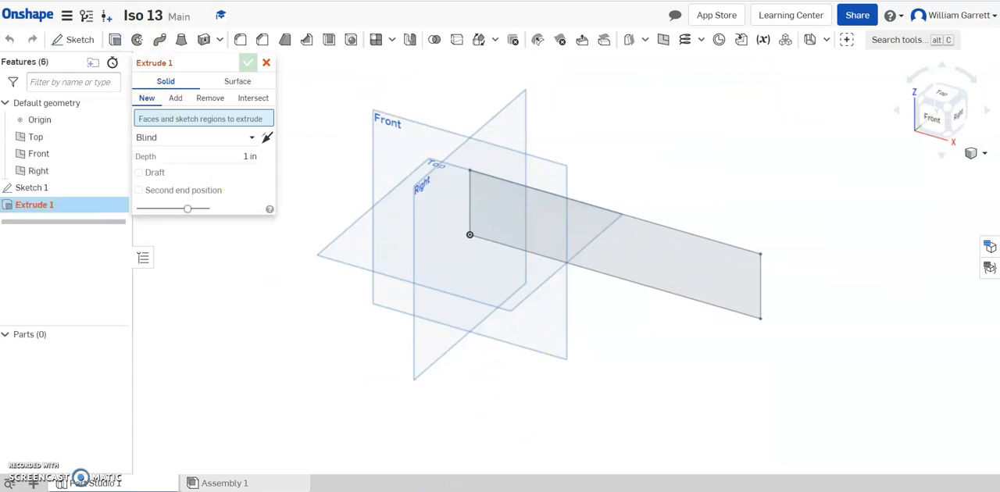
pyautogui.click(477, 437)
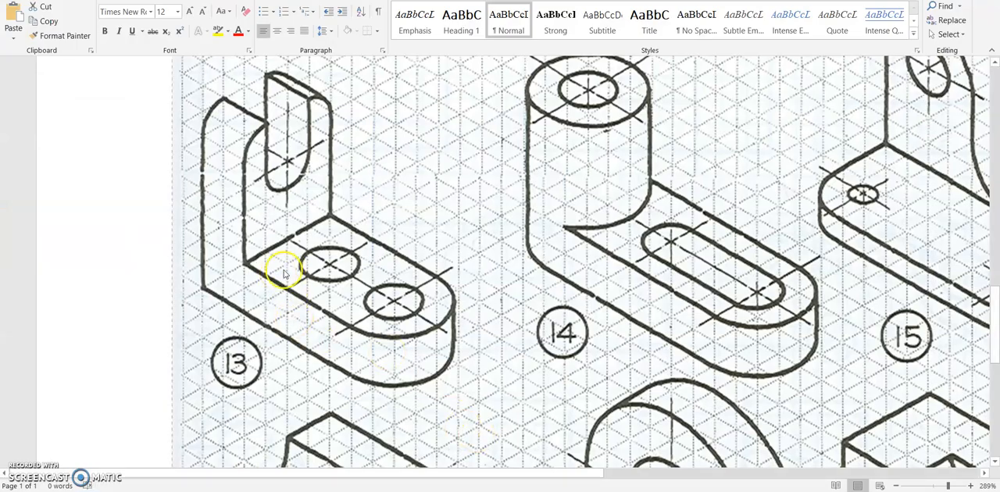
pyautogui.click(312, 490)
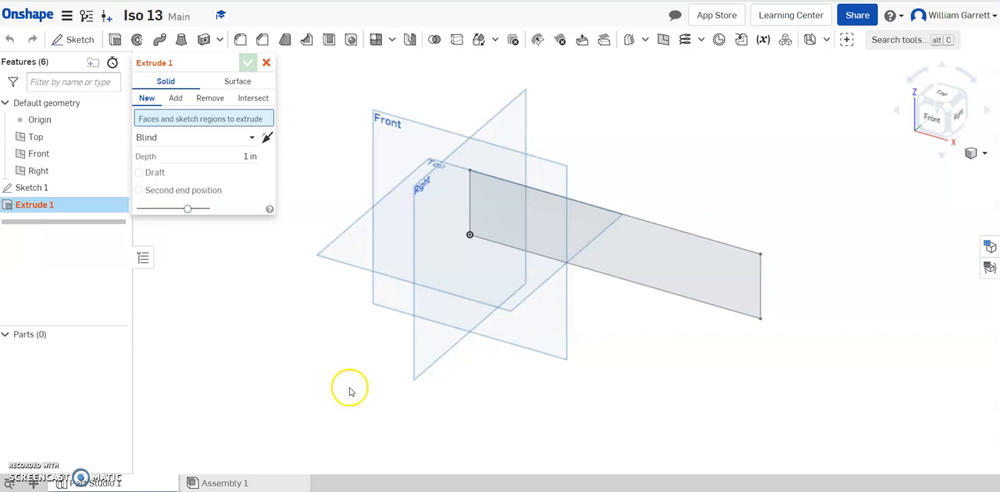
pyautogui.click(512, 221)
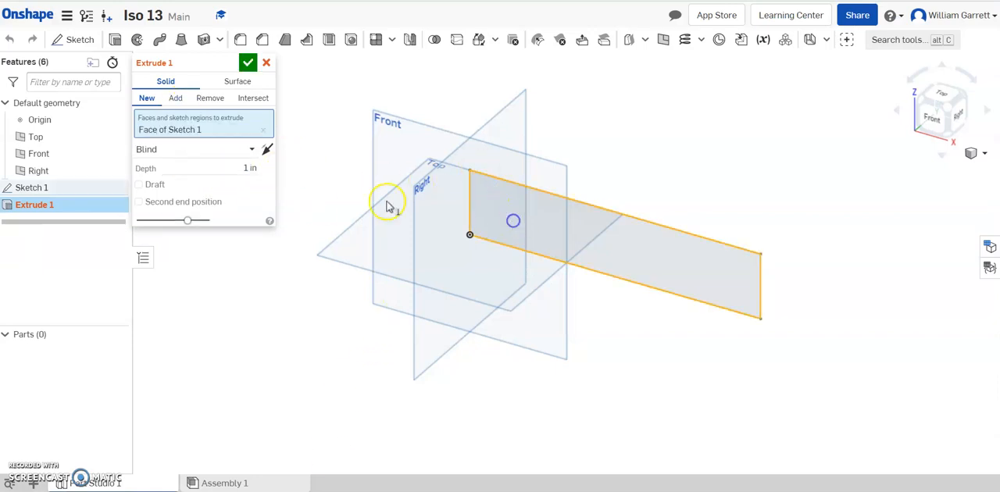
pyautogui.click(247, 167)
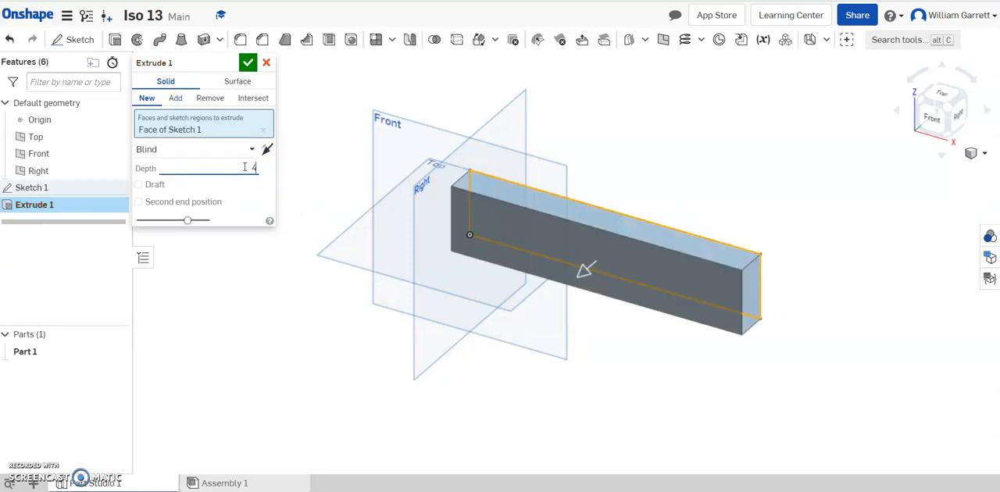
pyautogui.write('4')
pyautogui.click(247, 62)
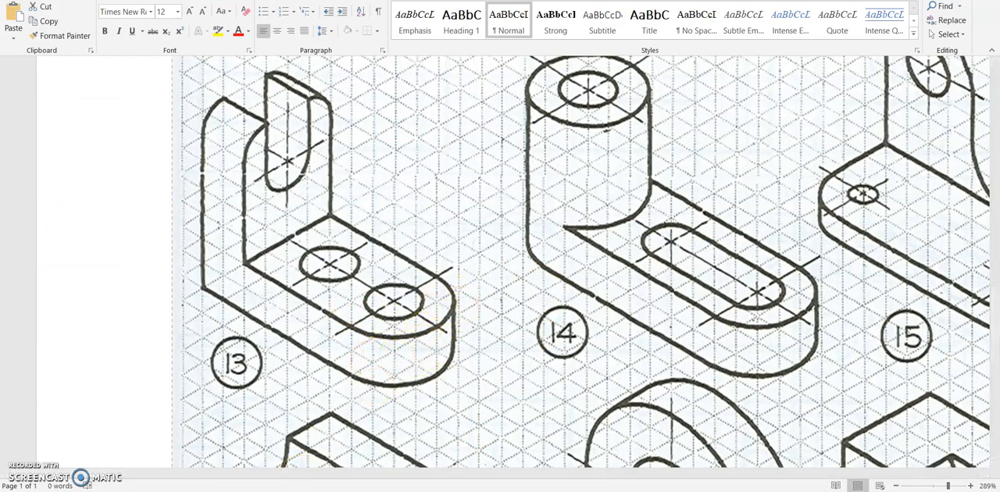
# Step: Round the block's two vertical edges at the end away from the origin with a 2 in radius fillet
pyautogui.click(312, 491)
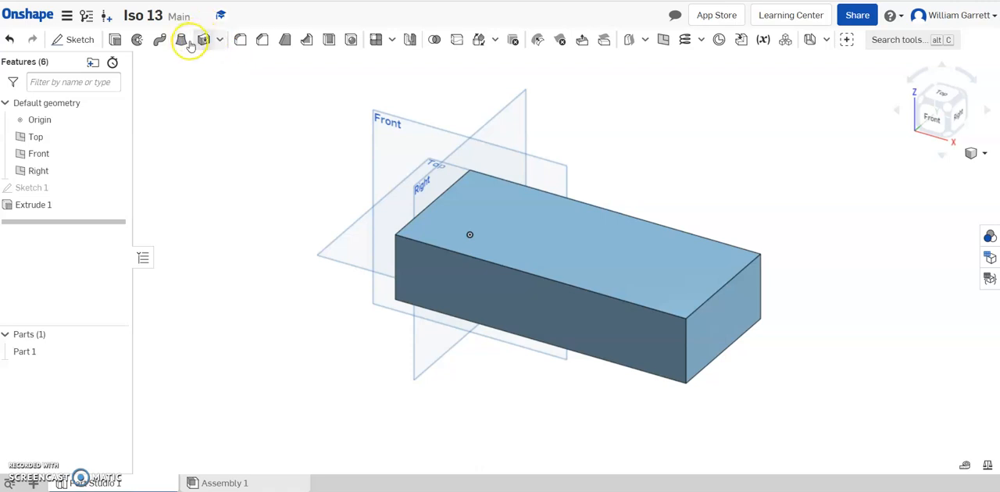
pyautogui.click(235, 47)
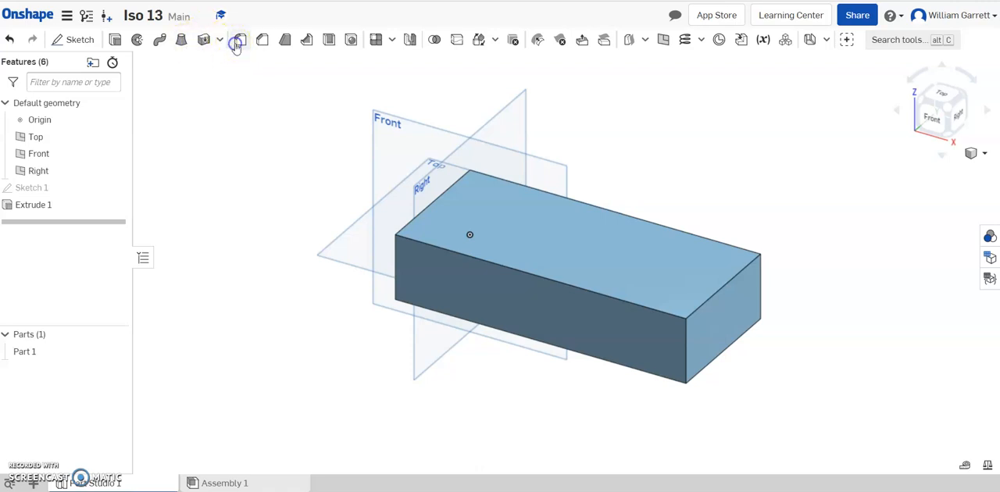
pyautogui.click(686, 353)
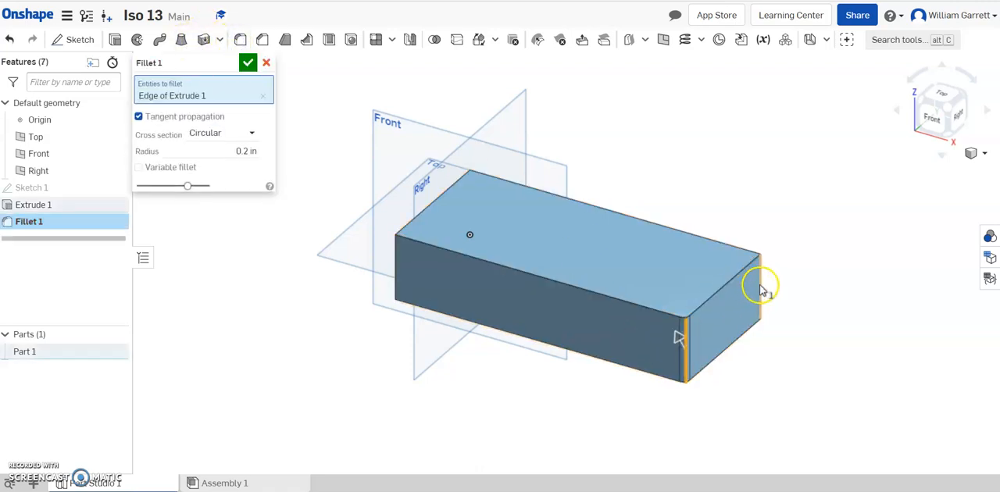
pyautogui.click(759, 288)
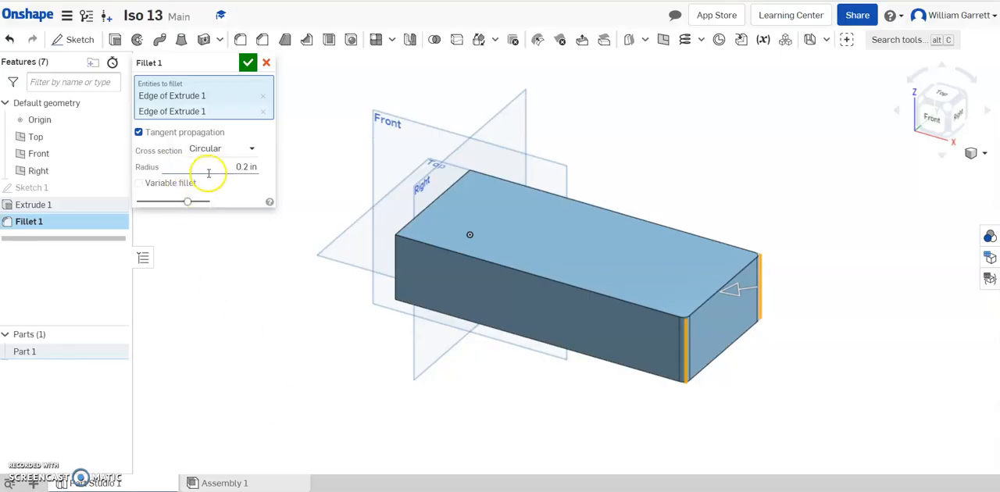
pyautogui.click(221, 173)
pyautogui.write('2')
pyautogui.press('Return')
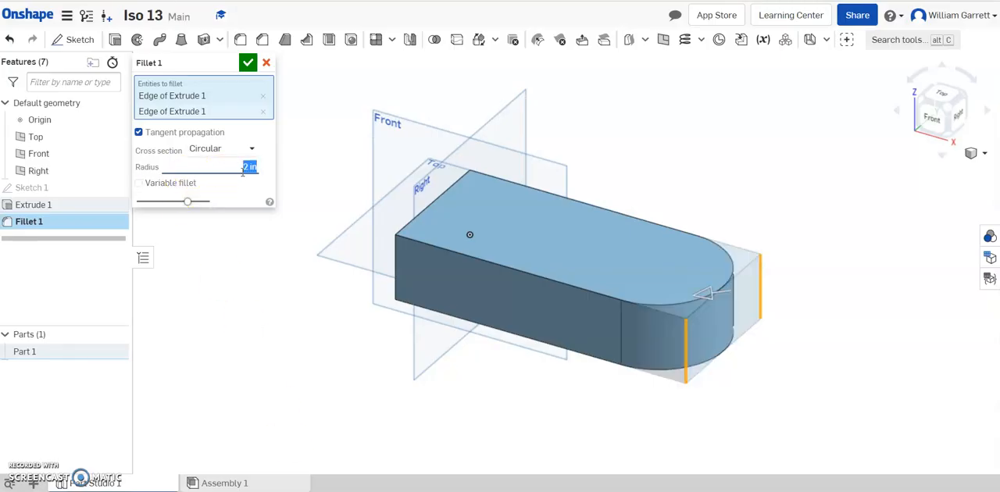
pyautogui.click(247, 64)
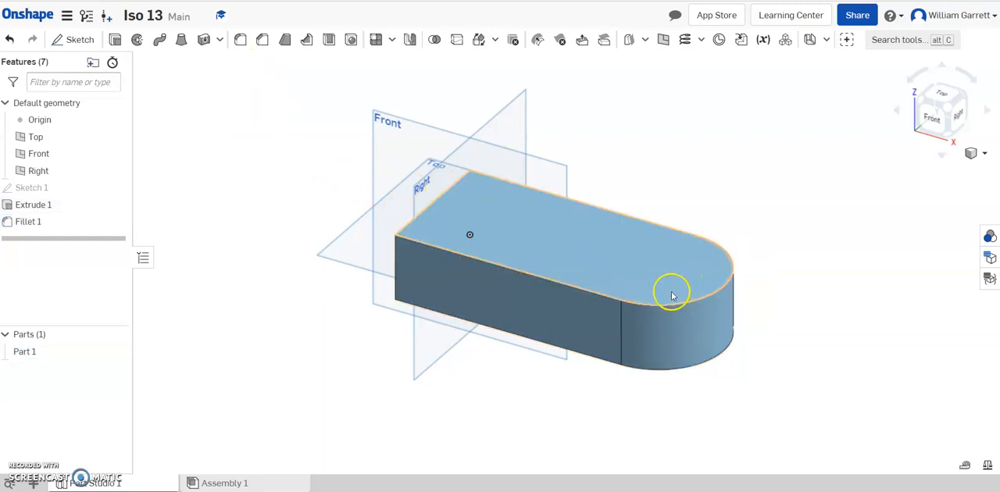
# Step: Consult the reference drawing and sketch a 2 in diameter circle on the block's top face, concentric with the rounded end
pyautogui.moveTo(303, 490)
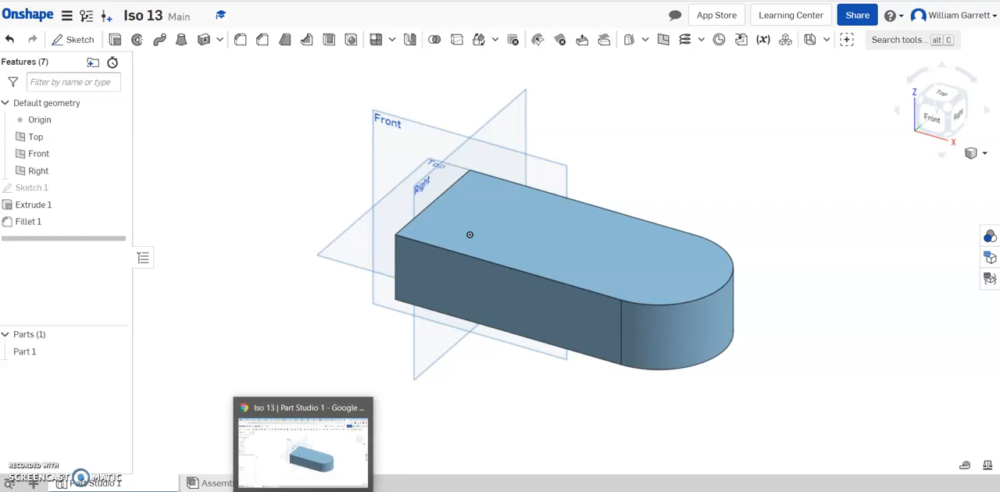
pyautogui.click(465, 491)
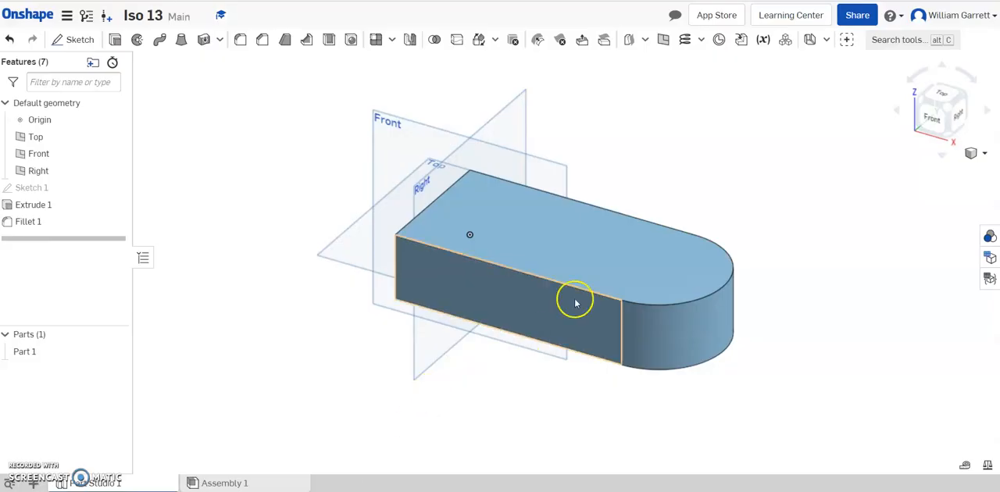
pyautogui.click(75, 39)
pyautogui.click(523, 244)
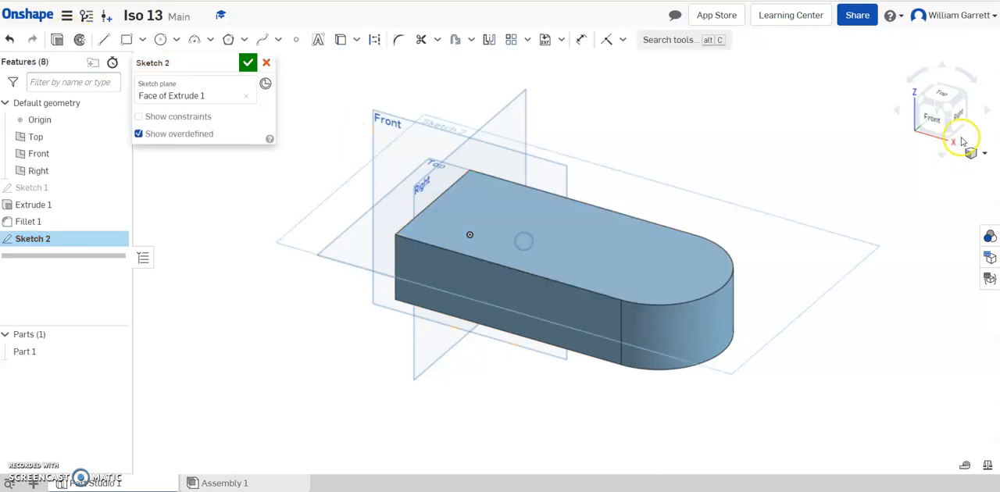
pyautogui.click(941, 95)
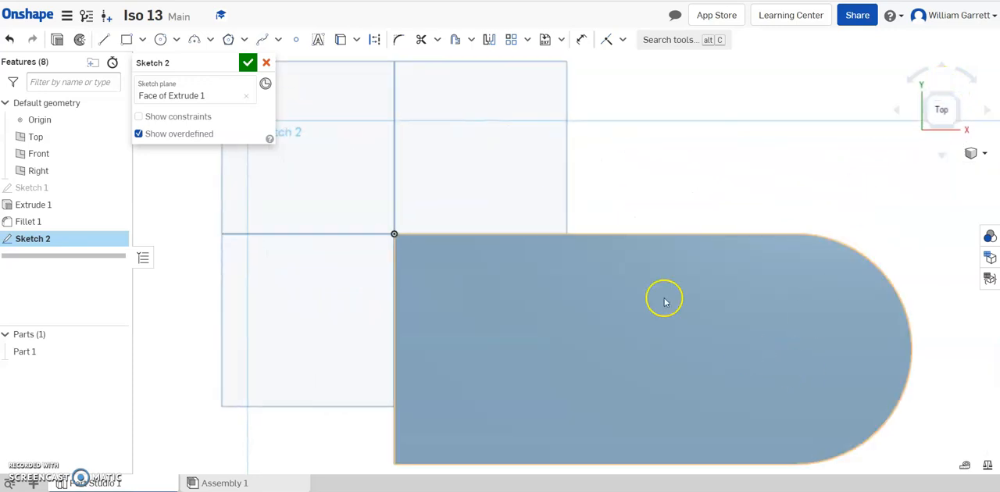
pyautogui.click(159, 40)
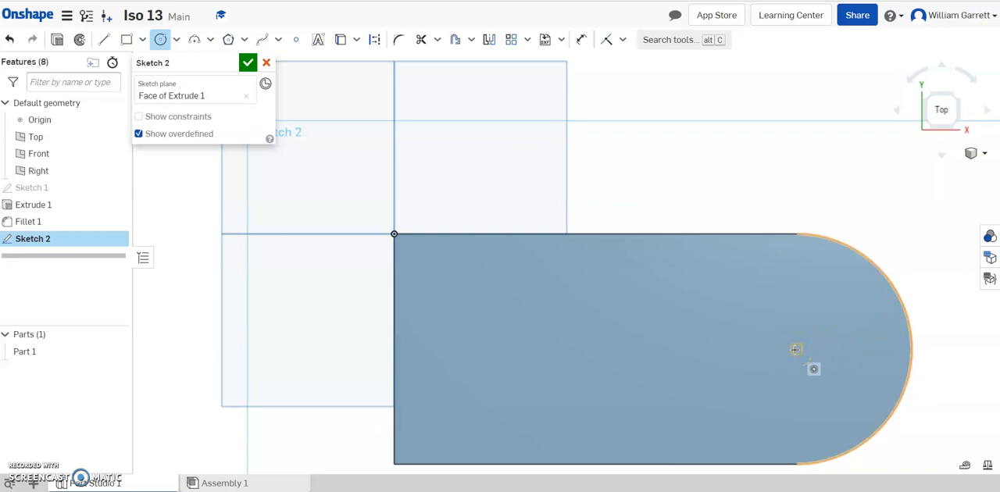
pyautogui.click(794, 349)
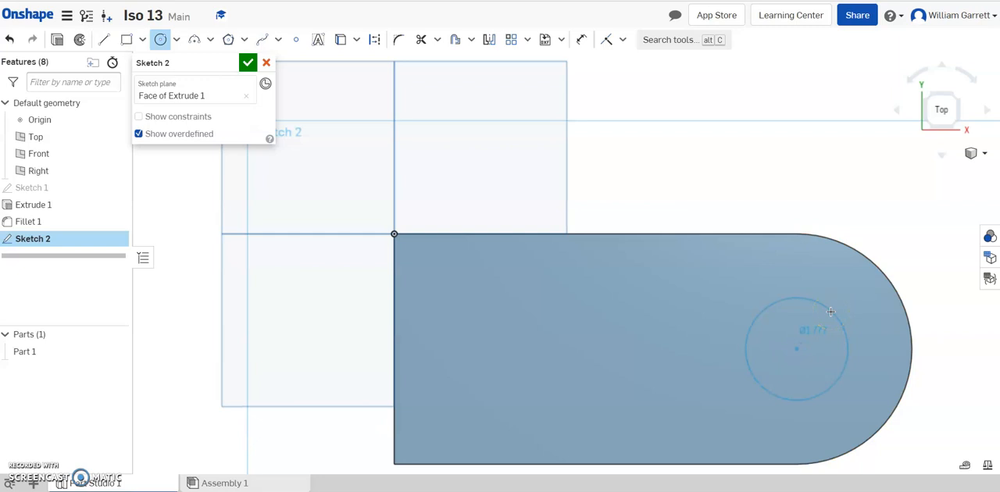
pyautogui.click(831, 311)
pyautogui.write('2')
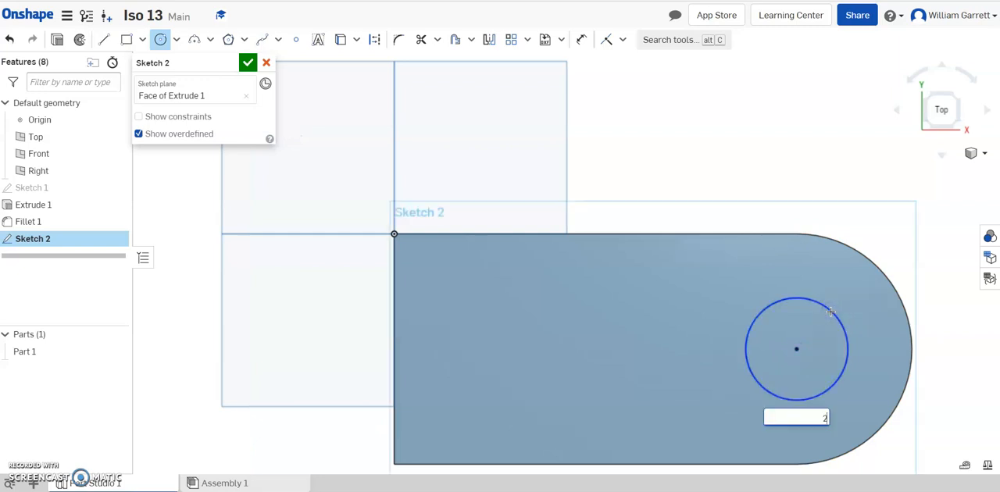
pyautogui.press('Return')
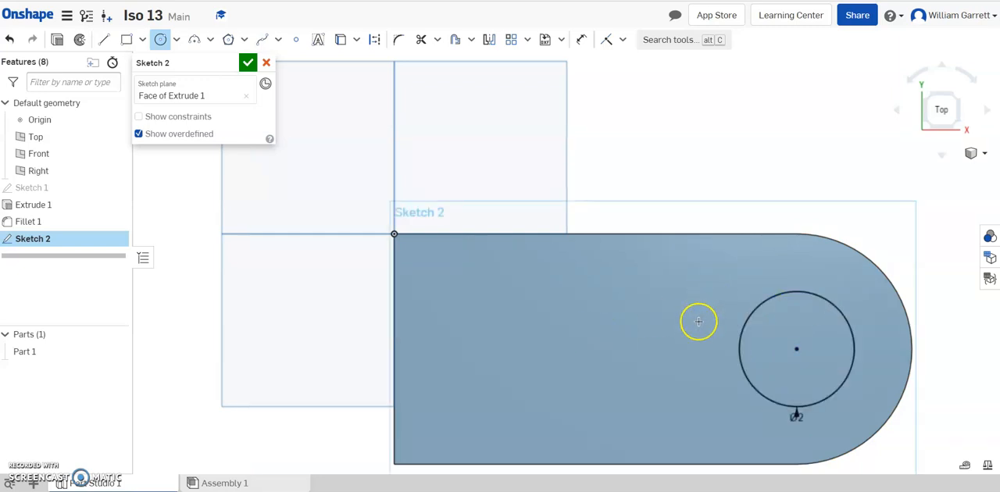
# Step: Sketch a second 2 in diameter circle on the top face, about 3.8 in from the first circle toward the square end
pyautogui.moveTo(579, 344); pyautogui.dragTo(620, 300)
pyautogui.write('2')
pyautogui.press('Return')
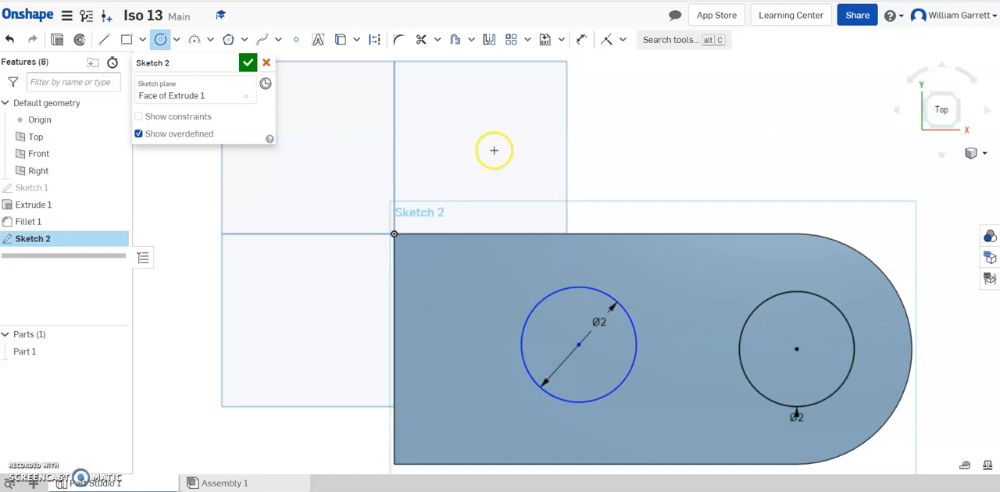
# Step: Dimension the horizontal distance between the two circles' centres to 3 in
pyautogui.click(583, 40)
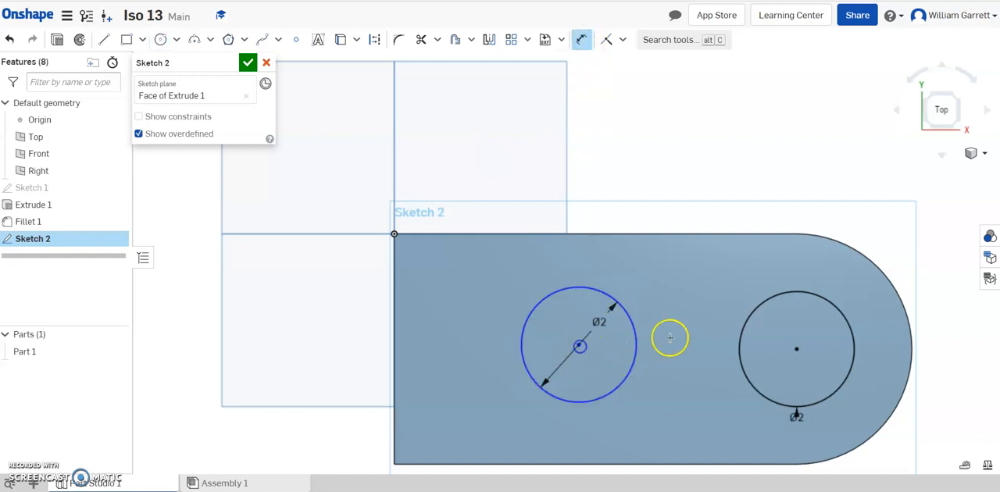
pyautogui.click(798, 347)
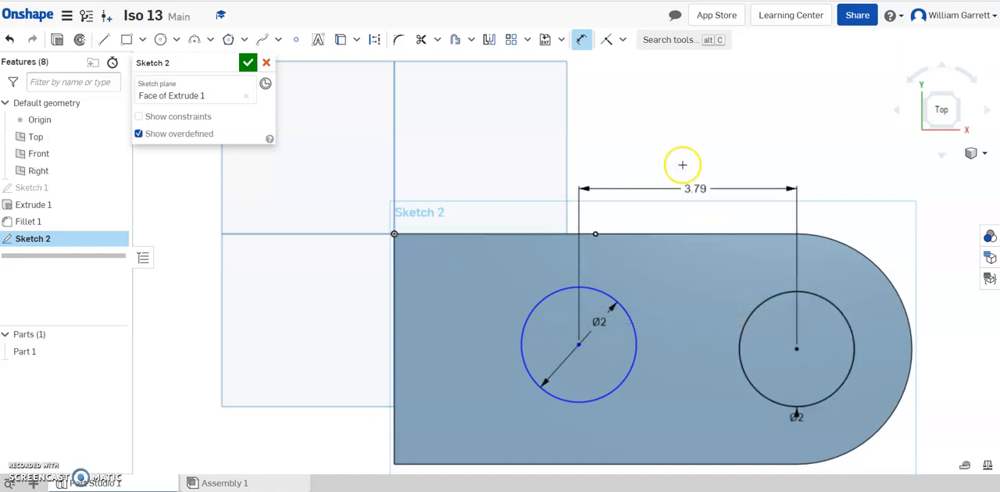
pyautogui.click(668, 137)
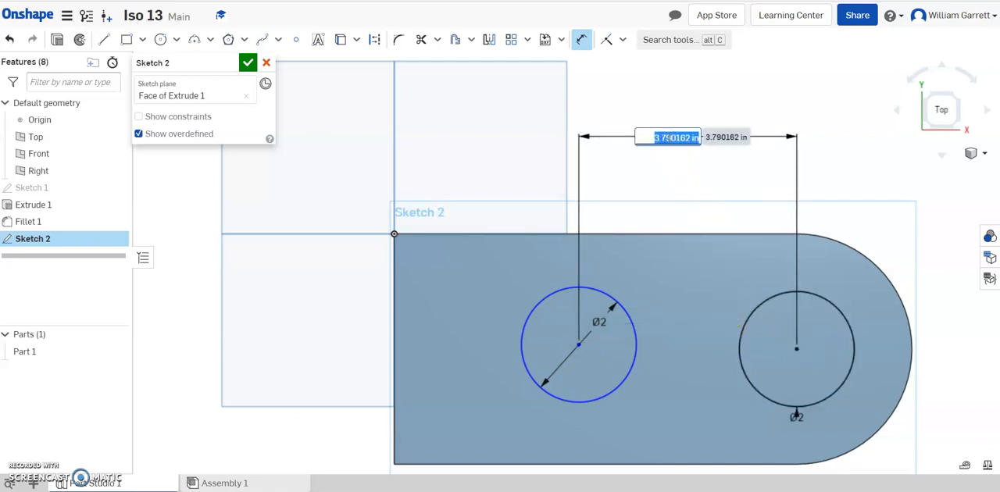
pyautogui.write('3')
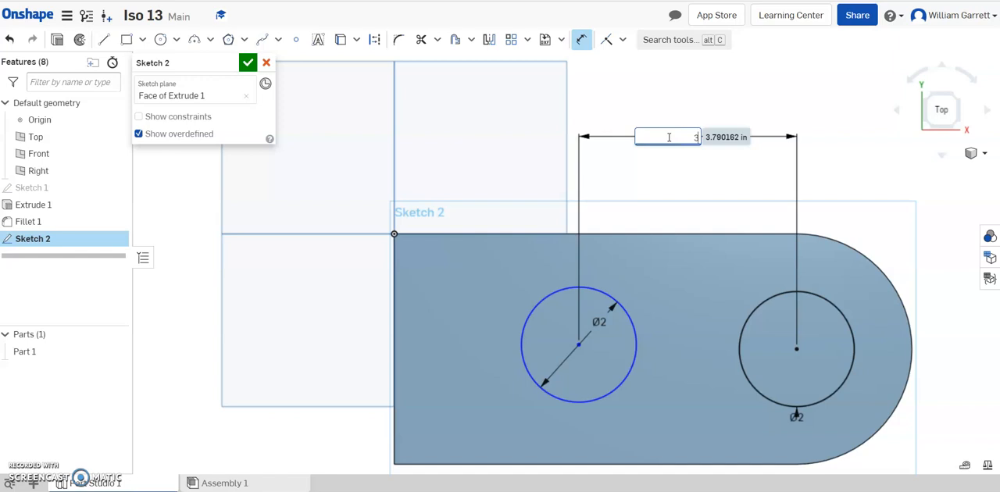
pyautogui.press('Return')
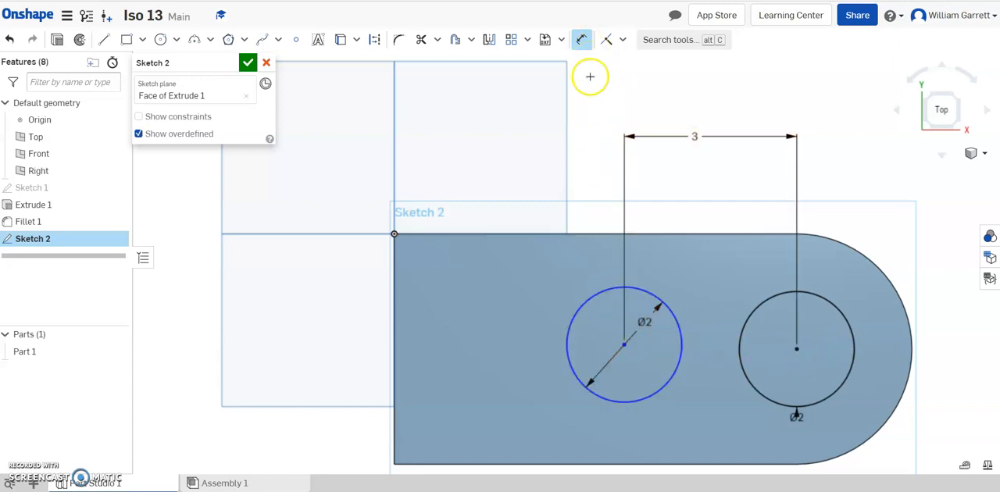
# Step: Dimension the second circle's centre 2 in from the block's long edge through the origin and finish the sketch
pyautogui.click(625, 345)
pyautogui.click(614, 231)
pyautogui.click(299, 267)
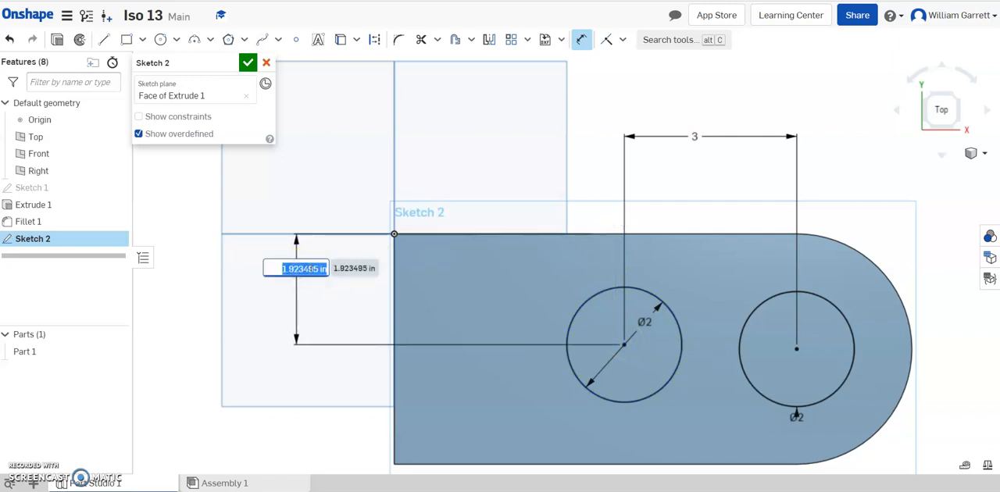
pyautogui.write('2')
pyautogui.press('Return')
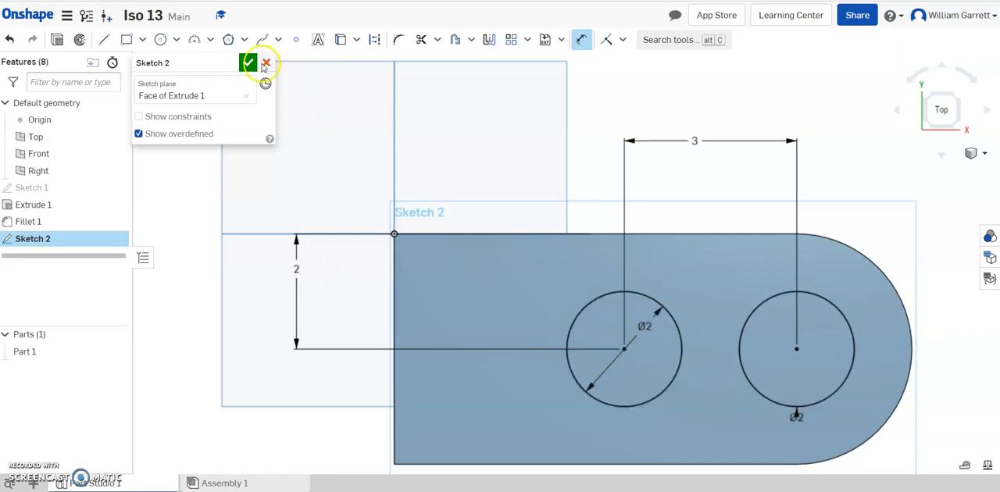
pyautogui.click(247, 64)
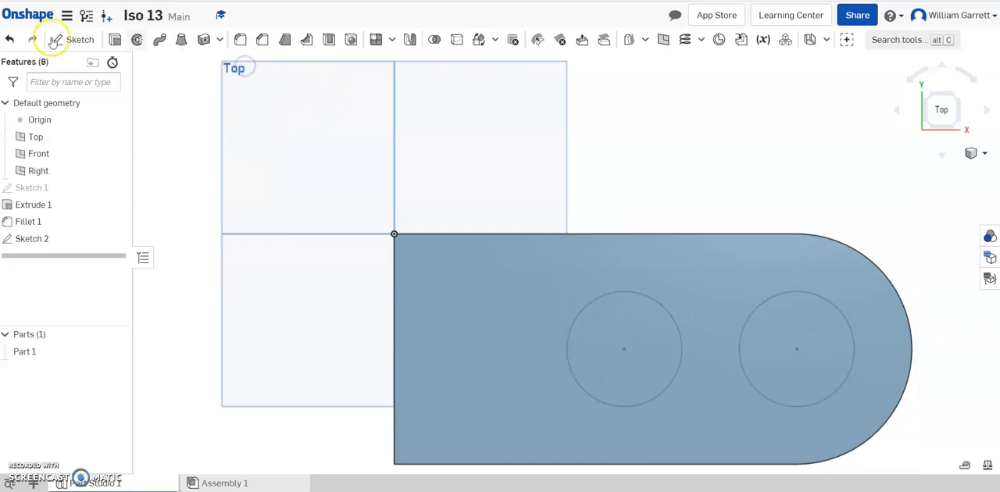
# Step: Cut both circles out of the block with a Through all Remove extrude
pyautogui.click(112, 43)
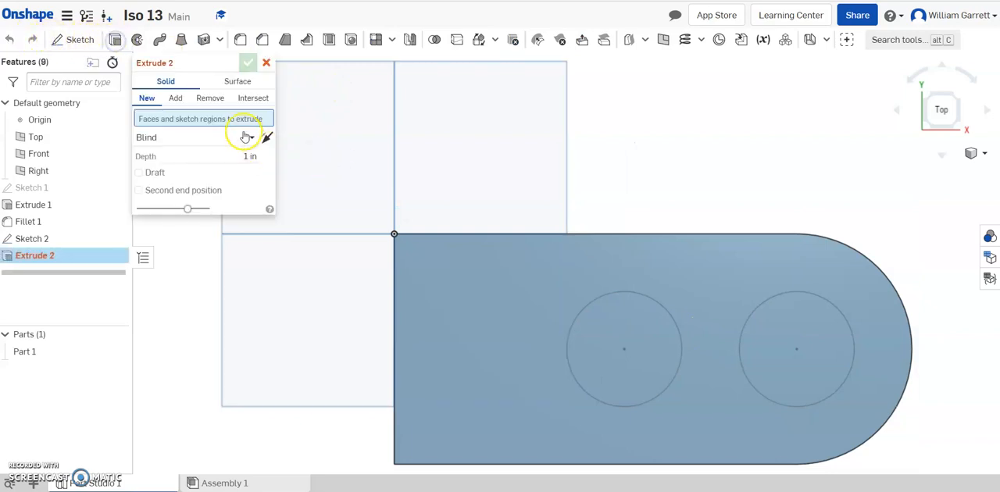
pyautogui.click(207, 104)
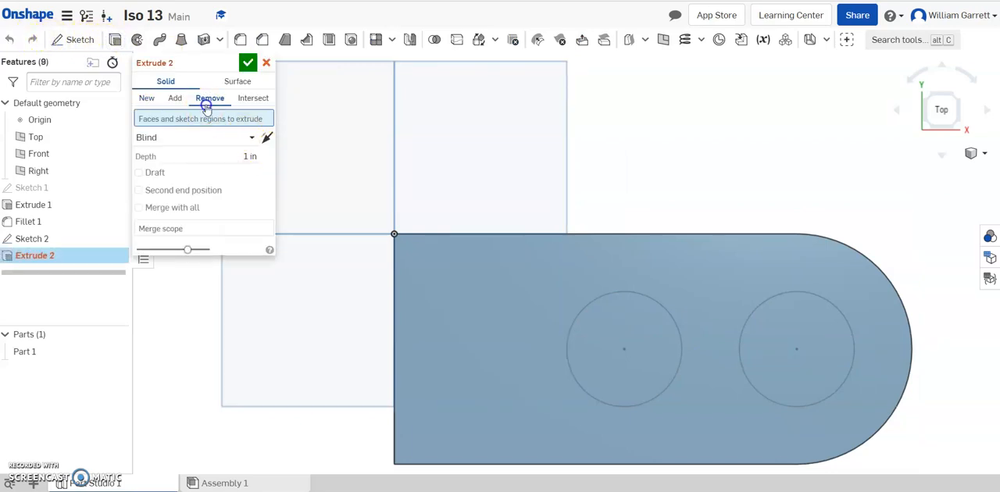
pyautogui.click(247, 144)
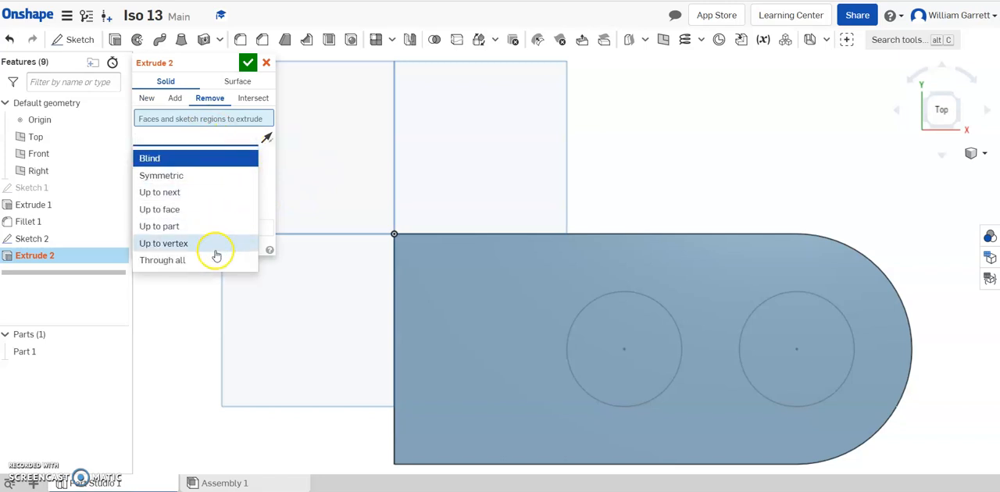
pyautogui.click(204, 259)
pyautogui.click(613, 319)
pyautogui.click(793, 338)
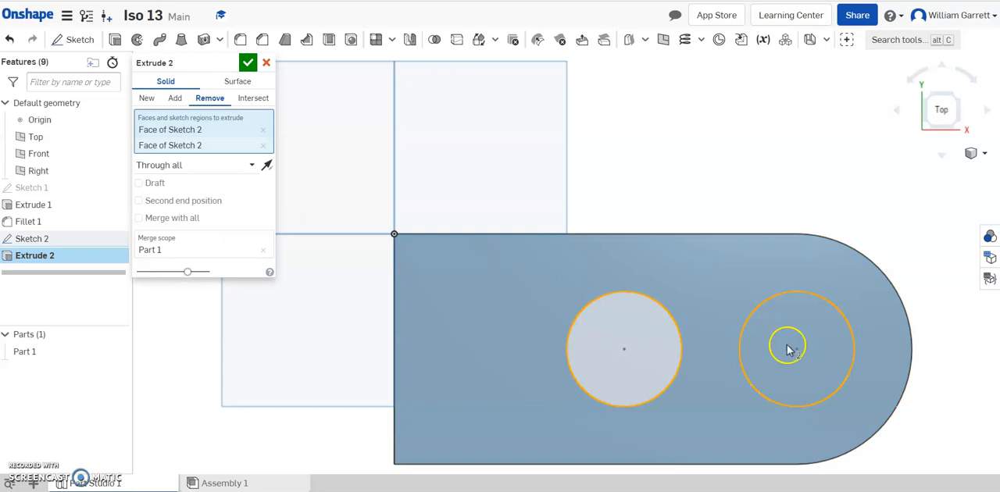
pyautogui.click(777, 346)
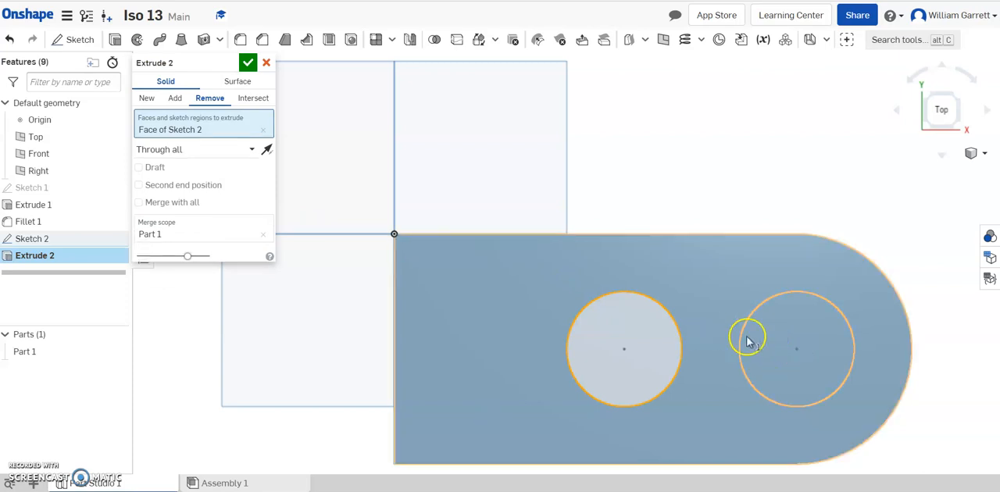
pyautogui.click(765, 336)
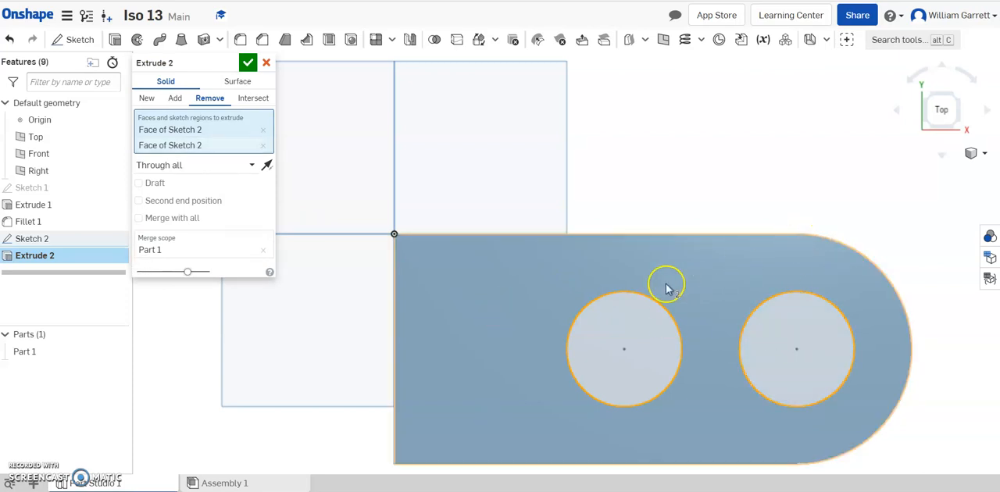
pyautogui.click(248, 62)
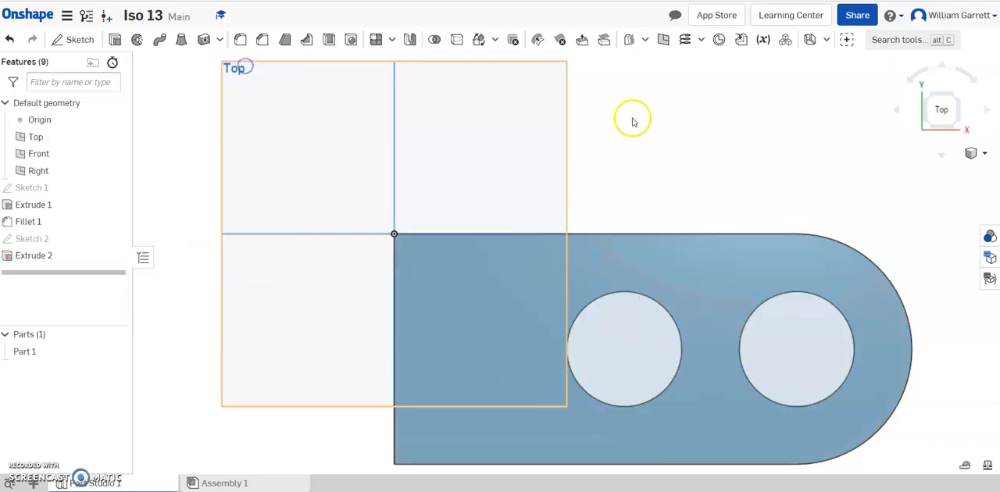
# Step: Consult the part 13 reference drawing and sketch a 2 in wide, full-depth rectangle on the block's top face at the square end, starting from the origin
pyautogui.click(957, 126)
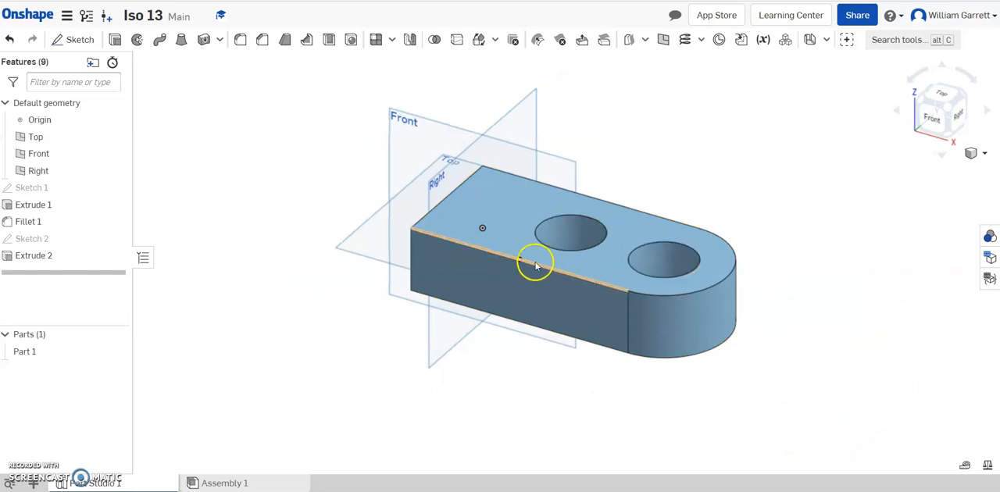
pyautogui.click(472, 490)
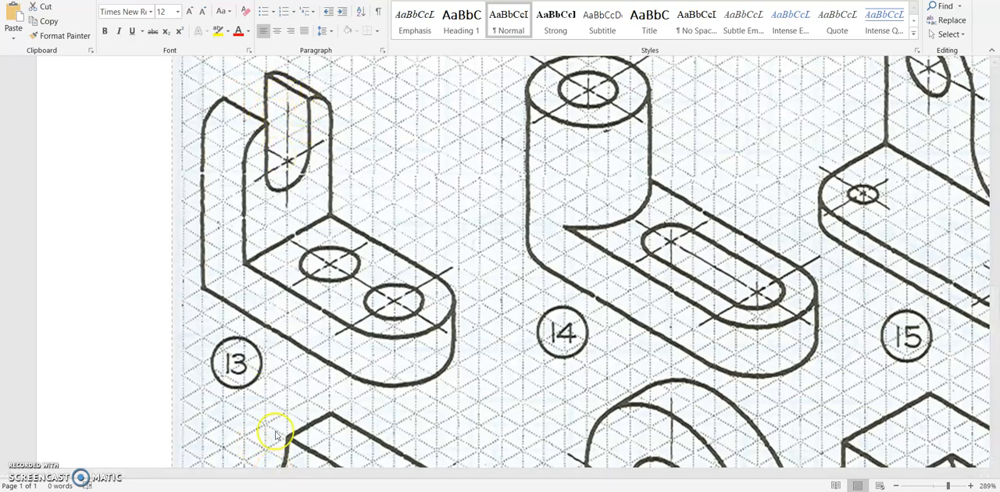
pyautogui.moveTo(319, 479)
pyautogui.click(316, 445)
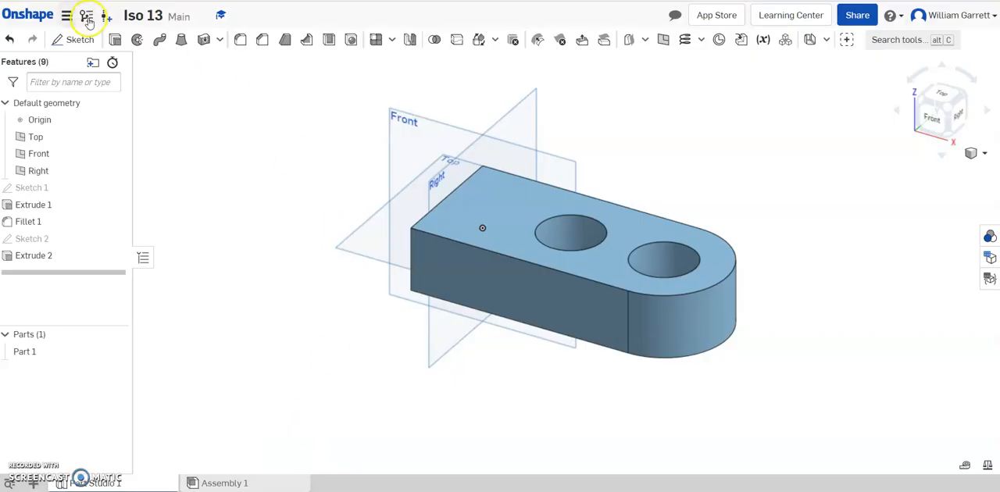
pyautogui.click(79, 40)
pyautogui.click(490, 195)
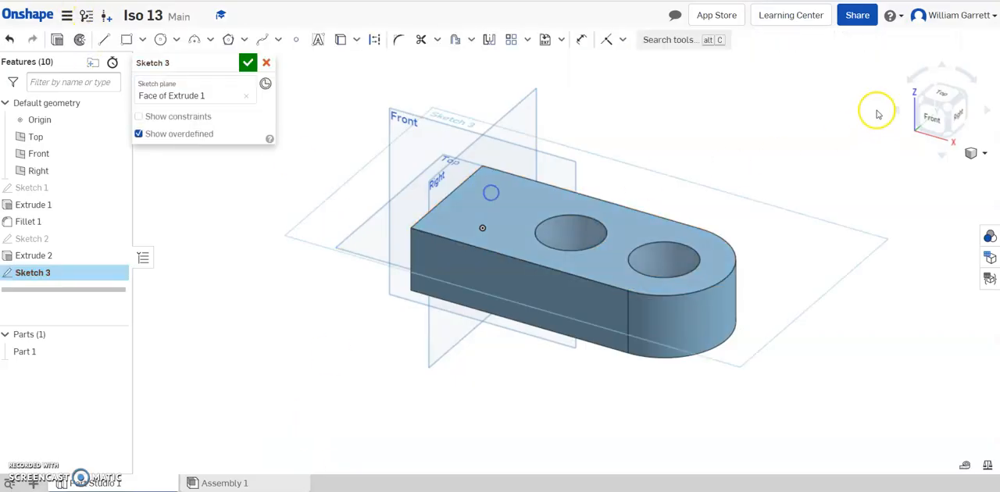
pyautogui.click(940, 93)
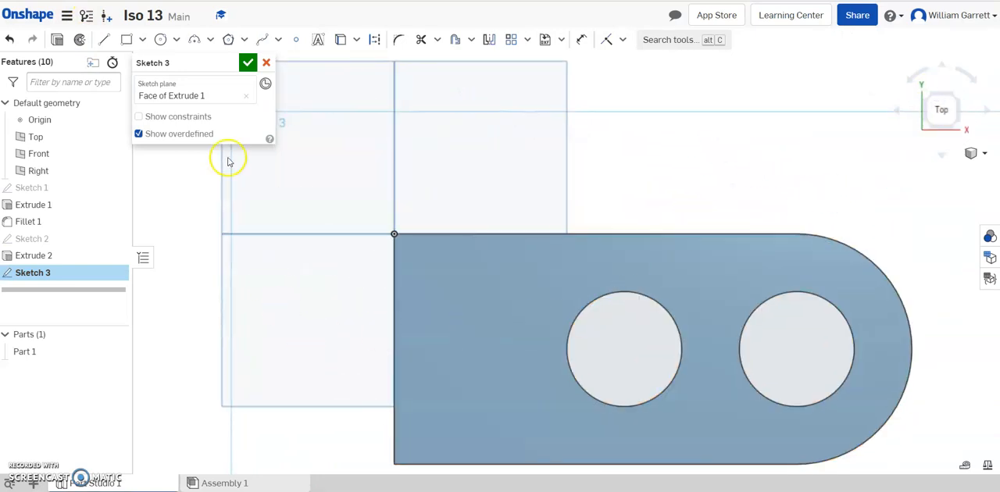
pyautogui.click(130, 40)
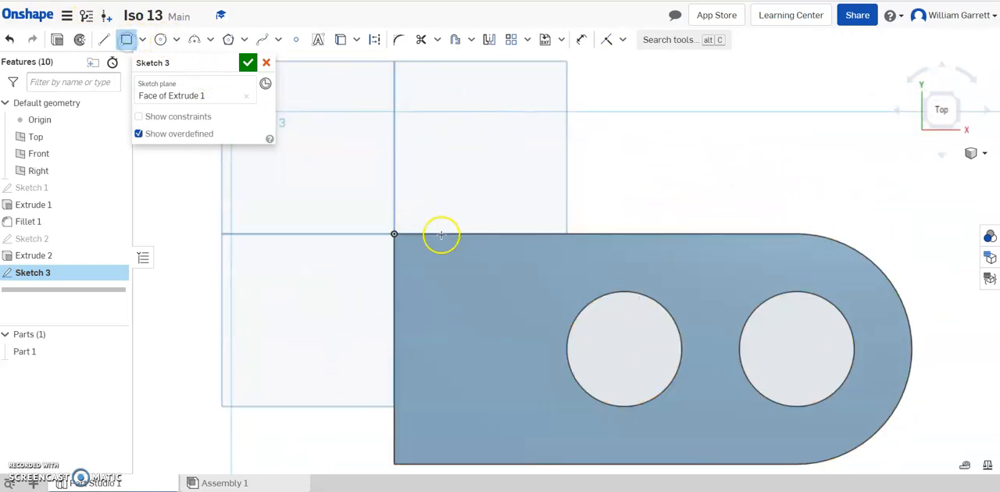
pyautogui.click(395, 234)
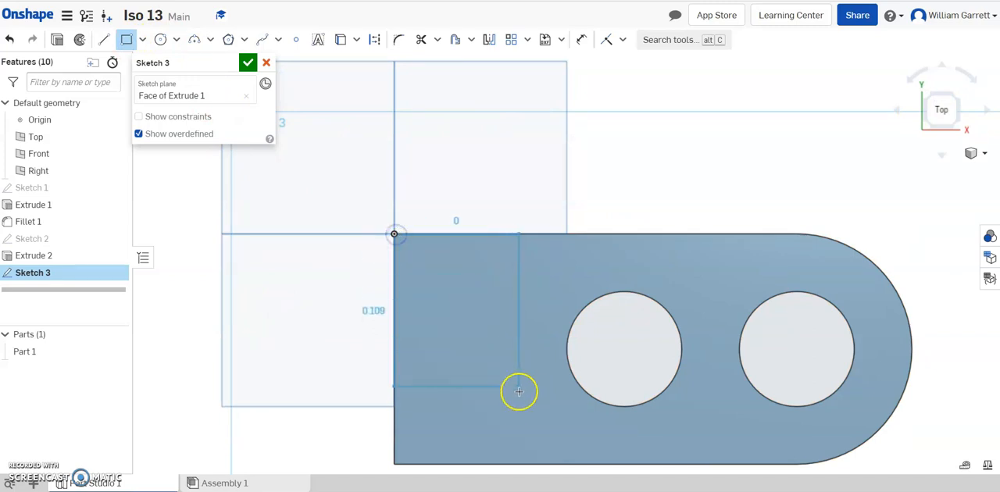
pyautogui.click(498, 465)
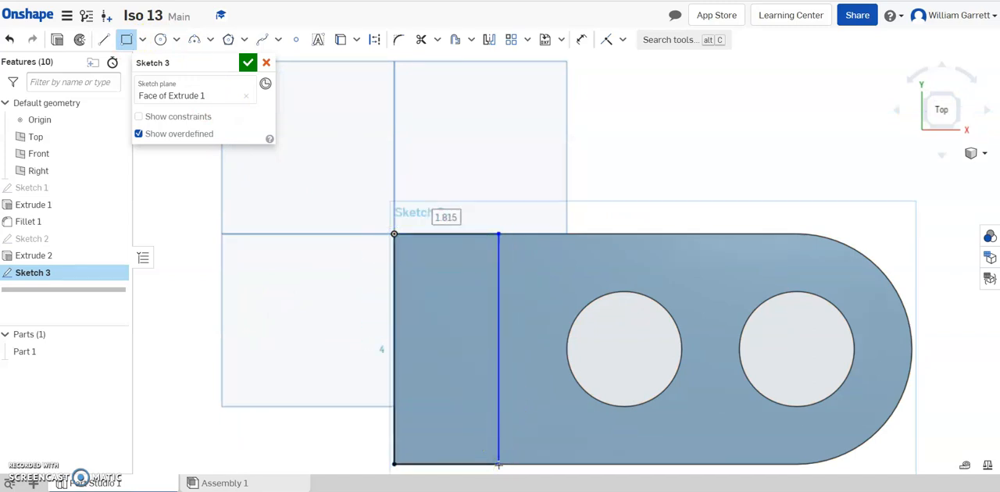
pyautogui.write('2')
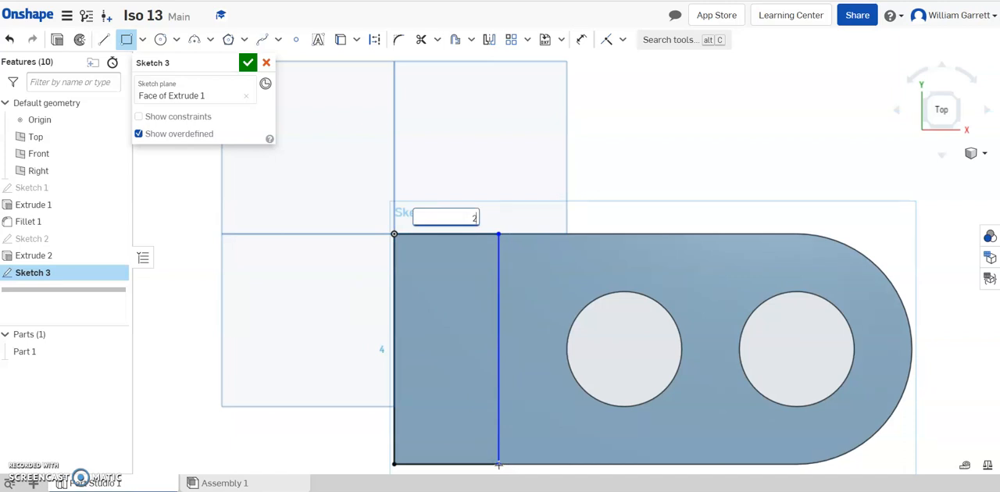
pyautogui.press('Return')
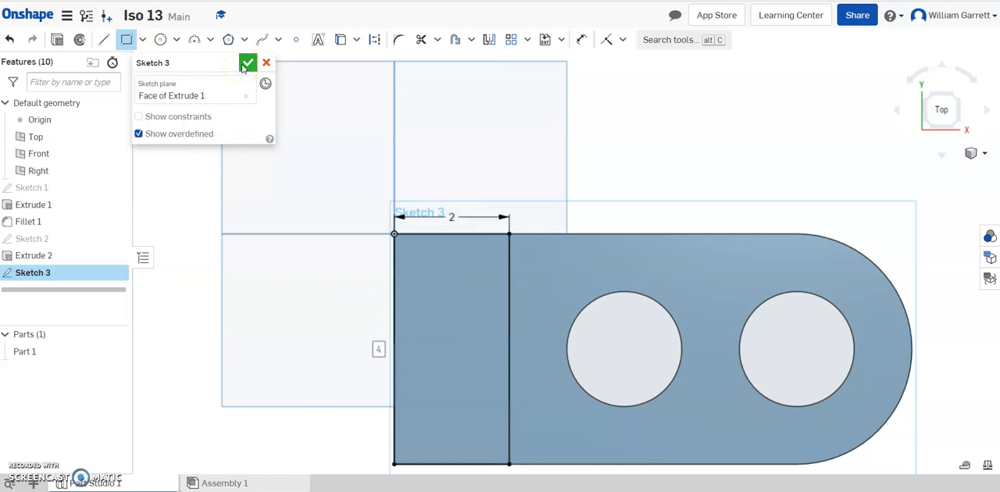
pyautogui.click(243, 64)
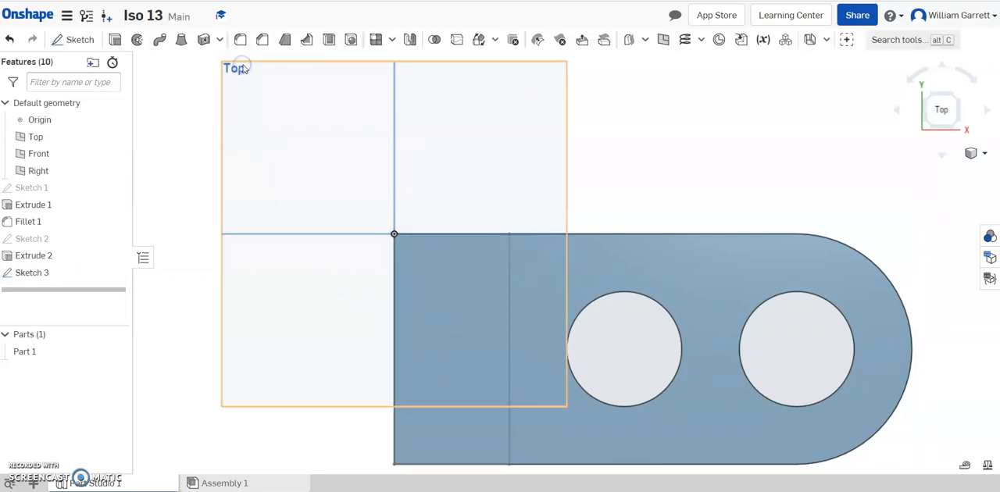
# Step: Extrude the rectangle 6 in upward, adding it to the block as the upright
pyautogui.click(955, 130)
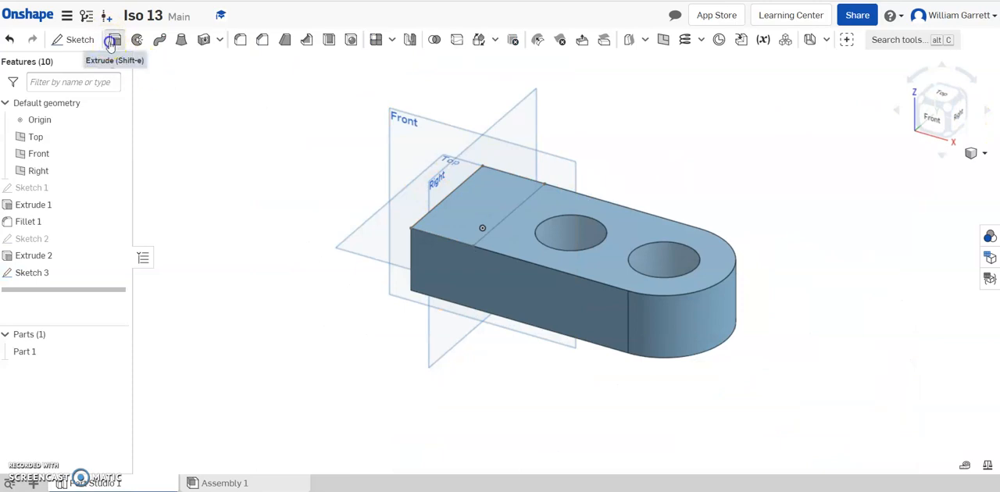
pyautogui.click(115, 39)
pyautogui.click(469, 200)
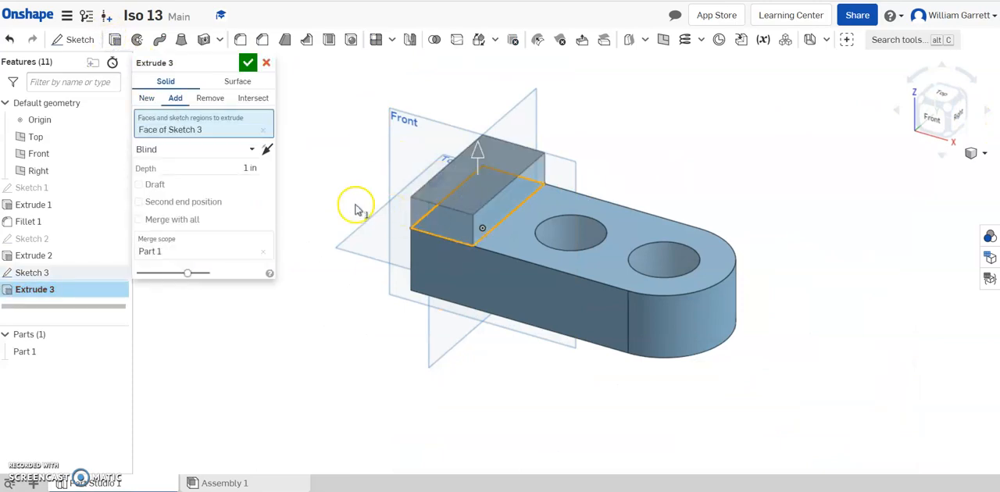
pyautogui.click(227, 167)
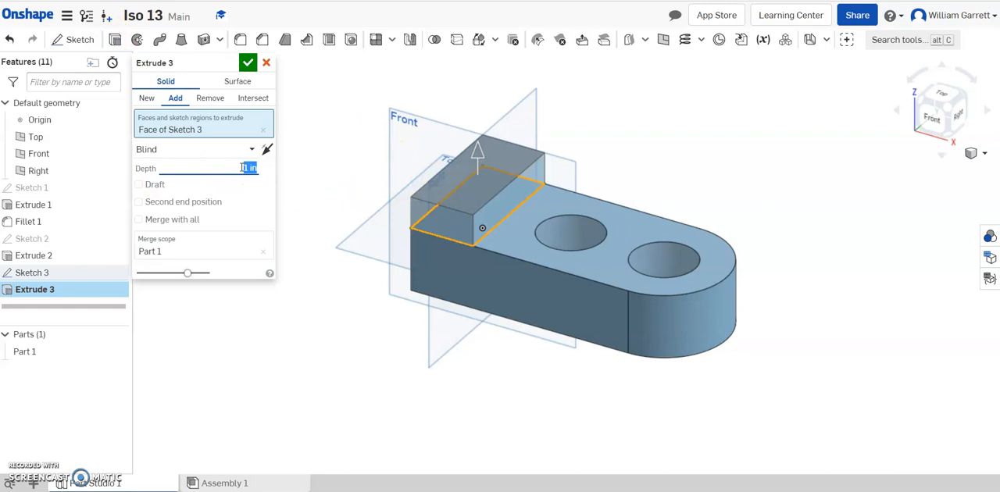
pyautogui.write('6')
pyautogui.press('Return')
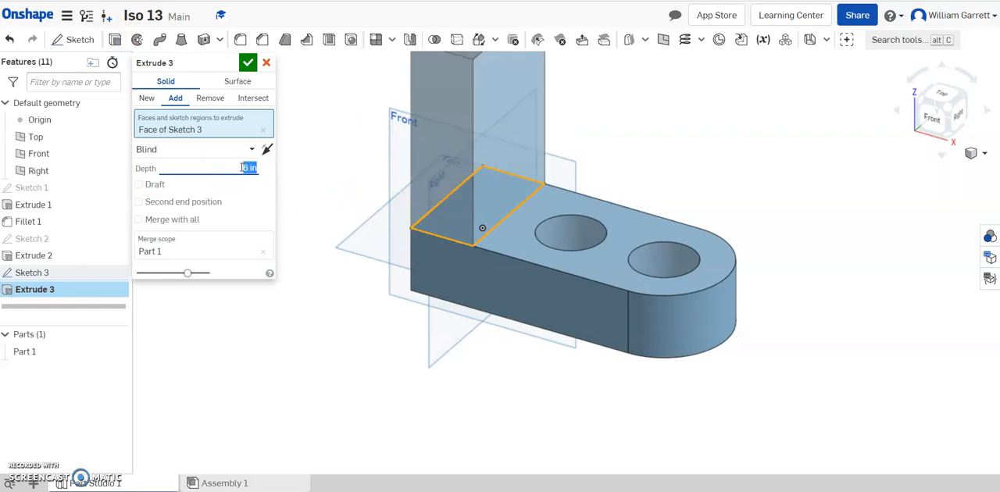
pyautogui.click(248, 61)
# Step: Check the part 13 reference drawing and round the upright's two short top edges with a 2 in fillet
pyautogui.moveTo(778, 159); pyautogui.dragTo(777, 157, button='middle')
pyautogui.scroll(1, 778, 159)
pyautogui.scroll(-4, 773, 169)
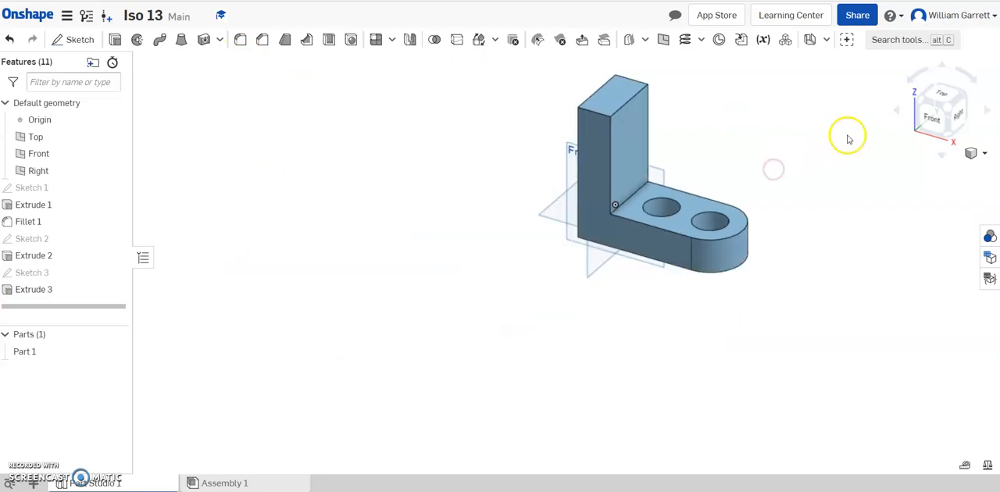
pyautogui.click(948, 109)
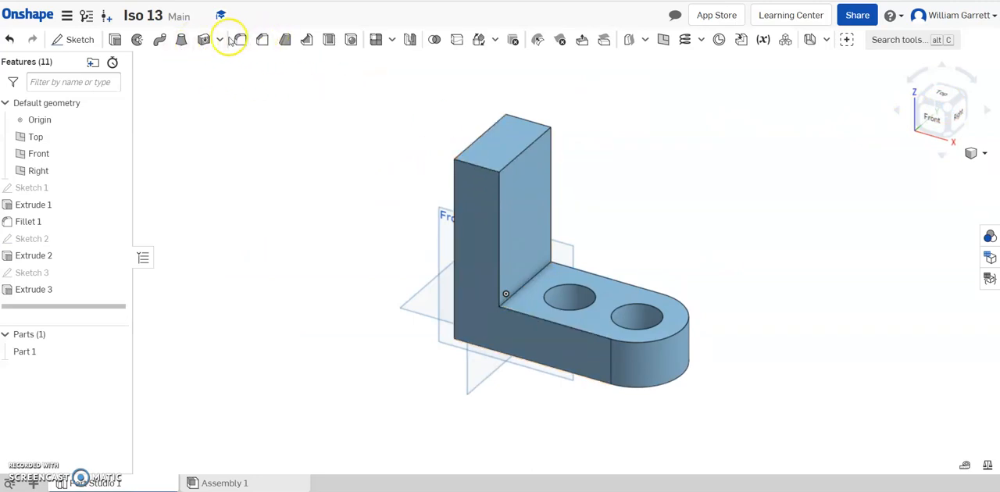
pyautogui.click(451, 467)
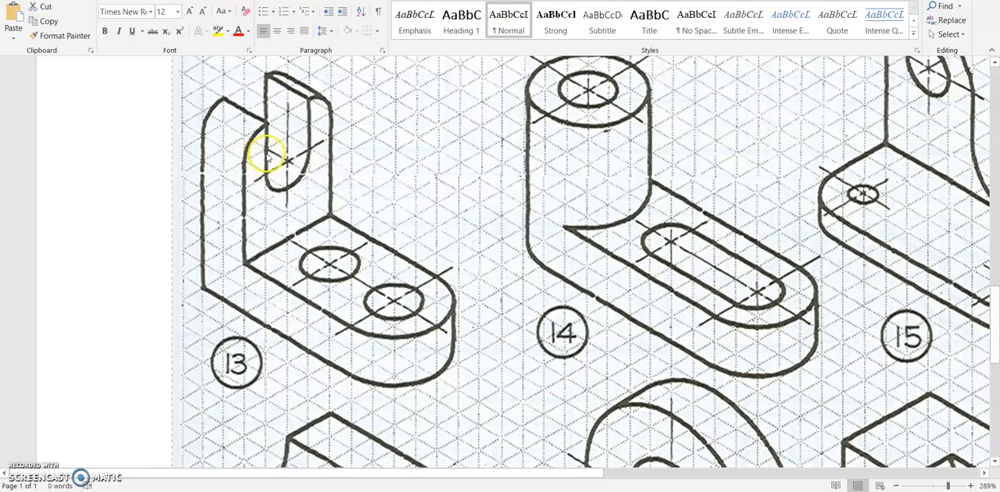
pyautogui.click(292, 491)
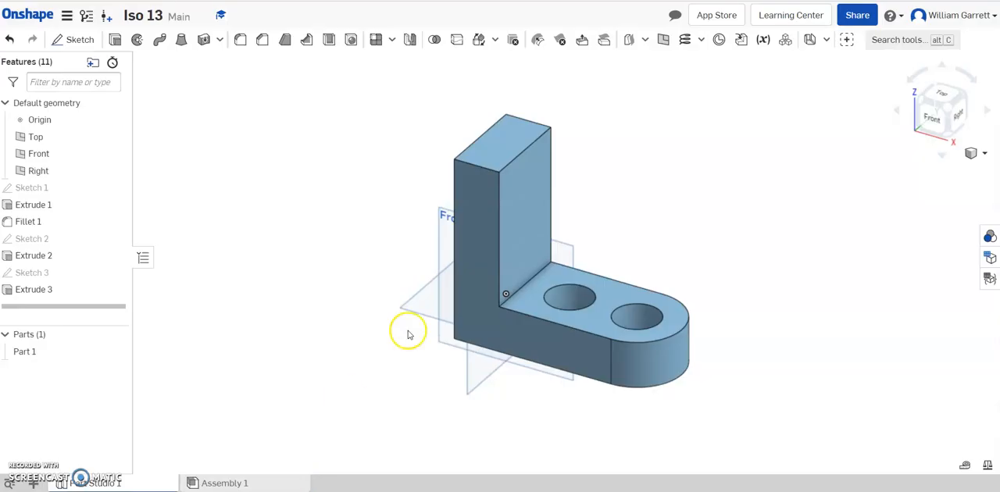
pyautogui.click(239, 39)
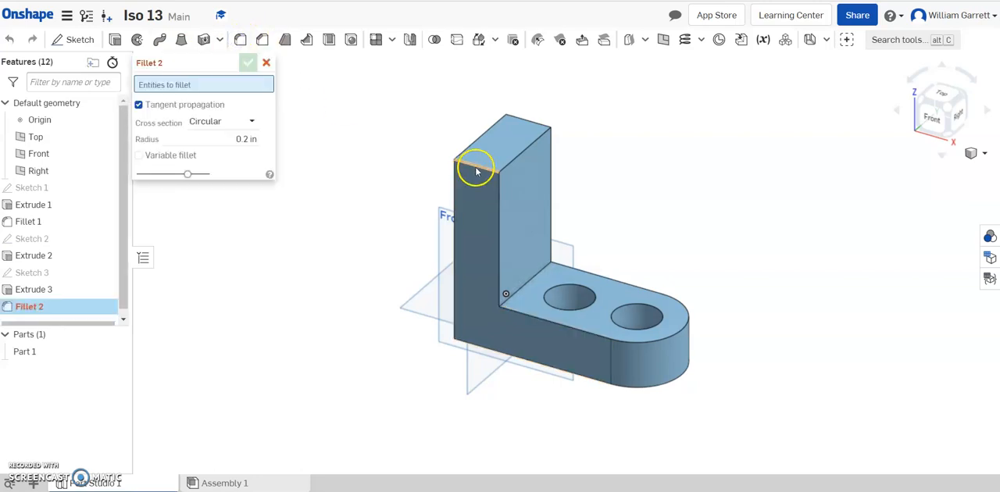
pyautogui.click(474, 167)
pyautogui.click(531, 121)
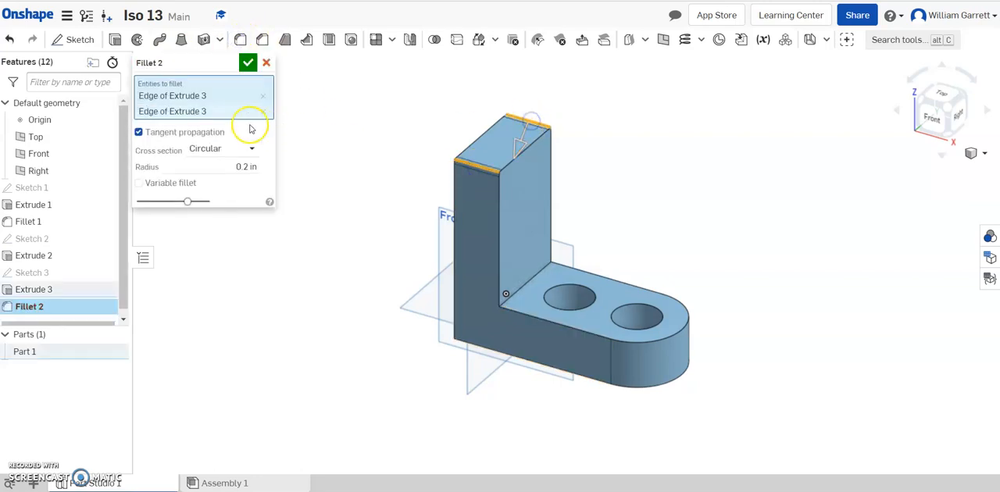
pyautogui.click(218, 169)
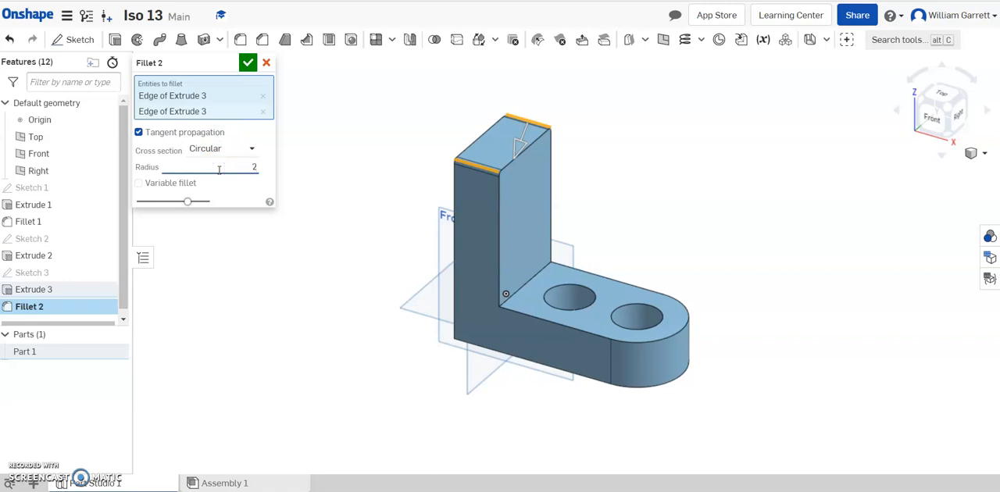
pyautogui.write('2')
pyautogui.click(249, 62)
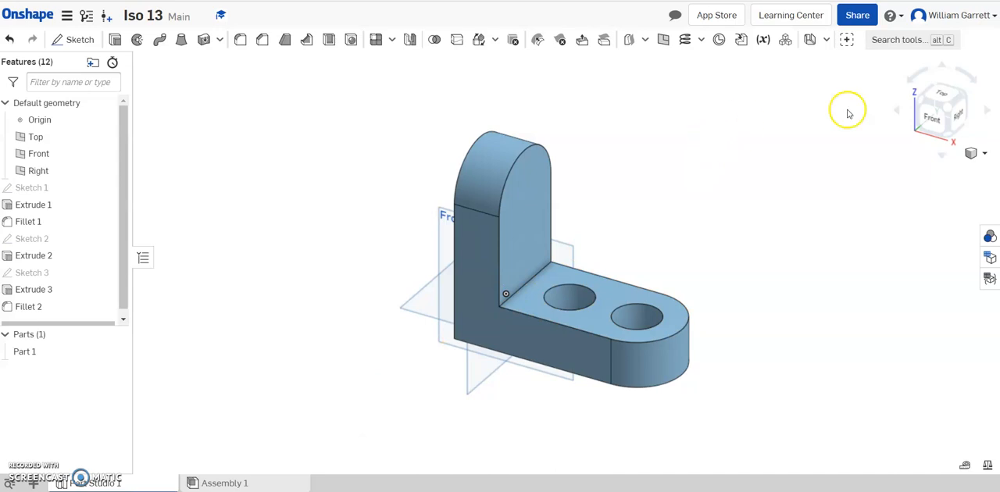
# Step: Start a sketch on the upright's face above the base and draw a vertical line about 2.8 in long down from the arc's topmost point
pyautogui.click(66, 41)
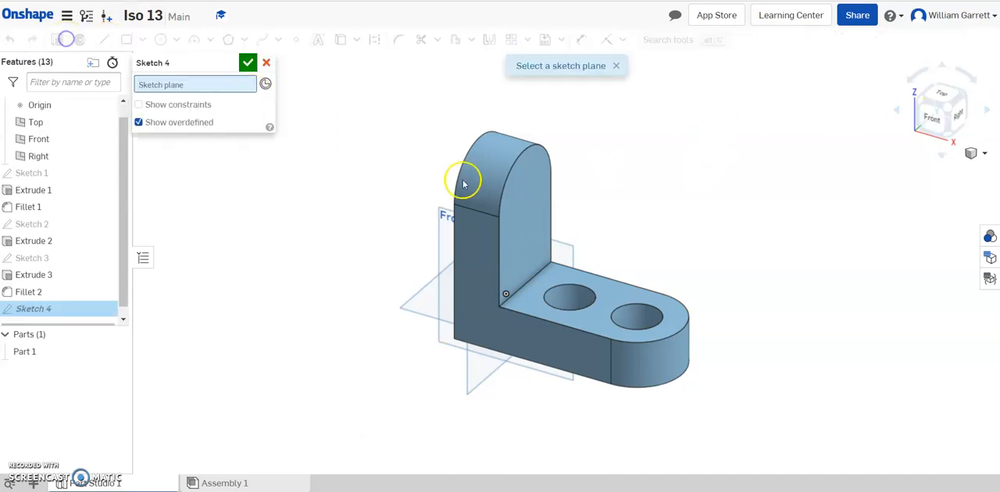
pyautogui.click(532, 219)
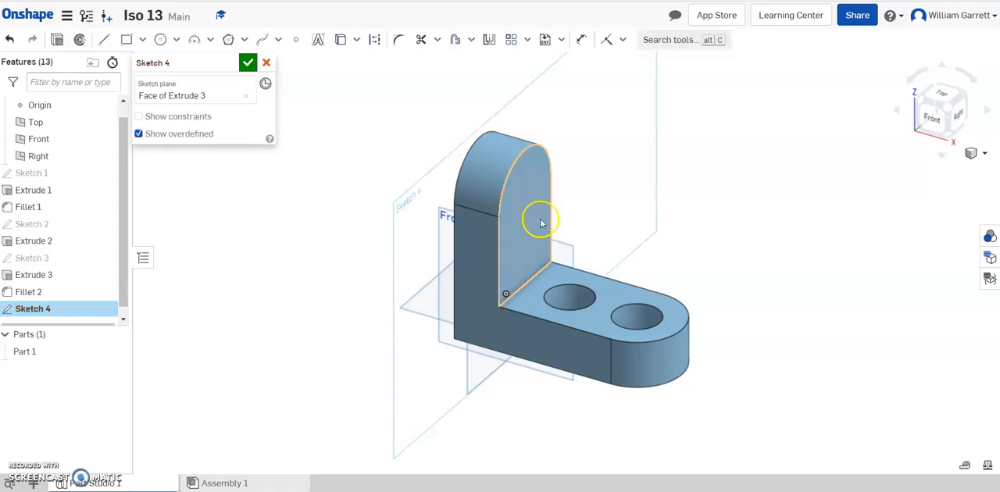
pyautogui.click(956, 118)
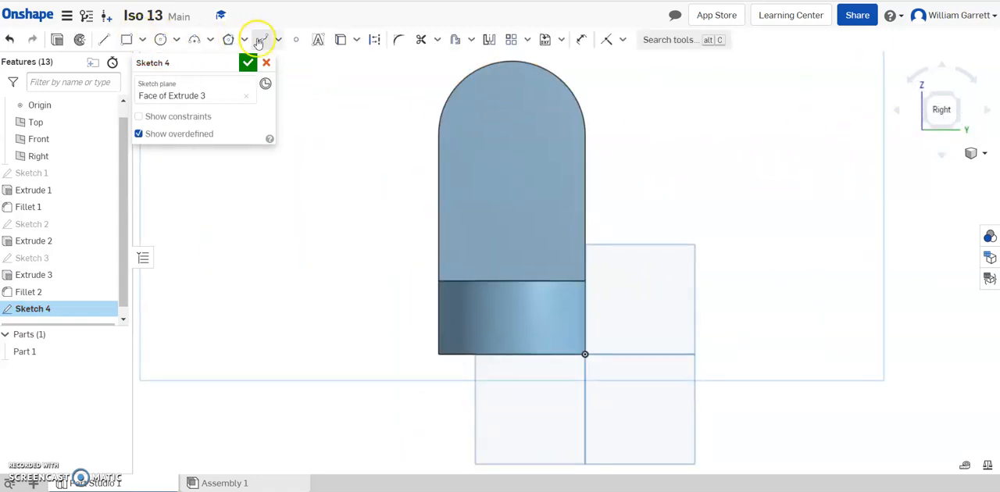
pyautogui.click(104, 39)
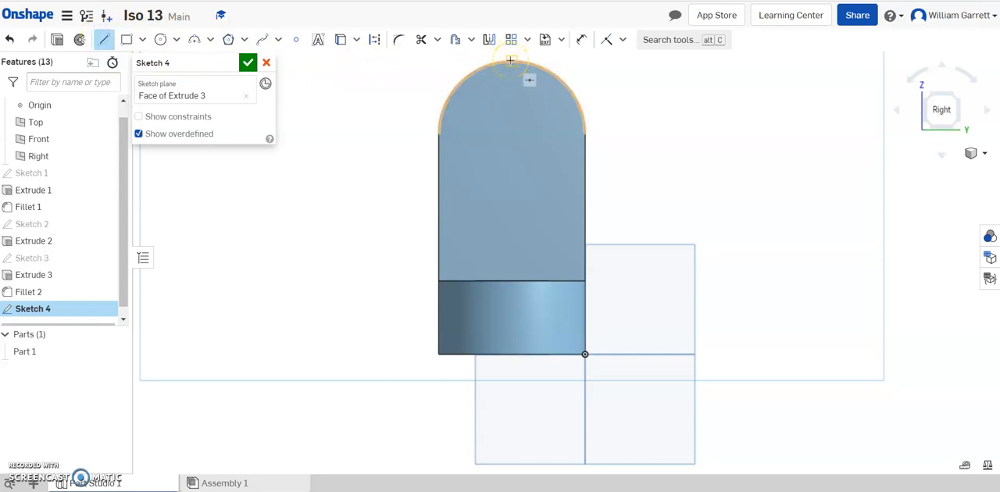
pyautogui.click(513, 64)
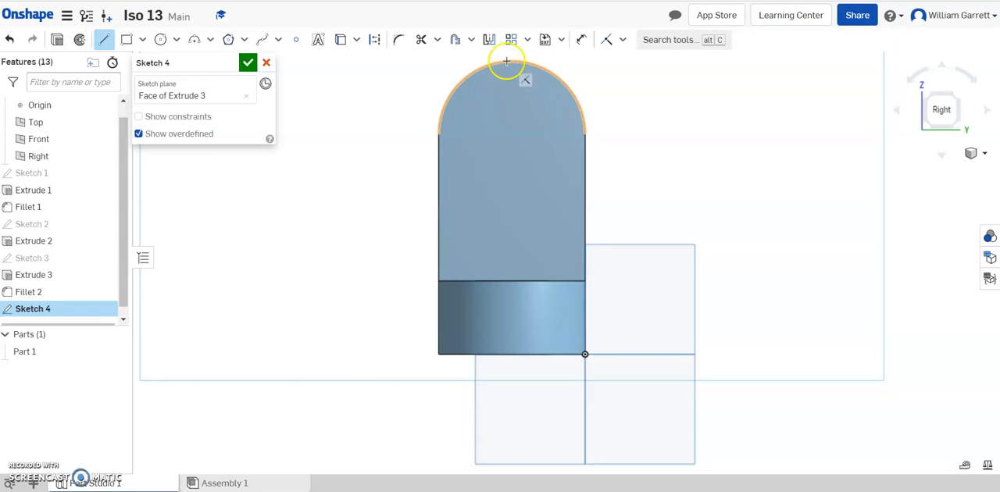
pyautogui.click(508, 164)
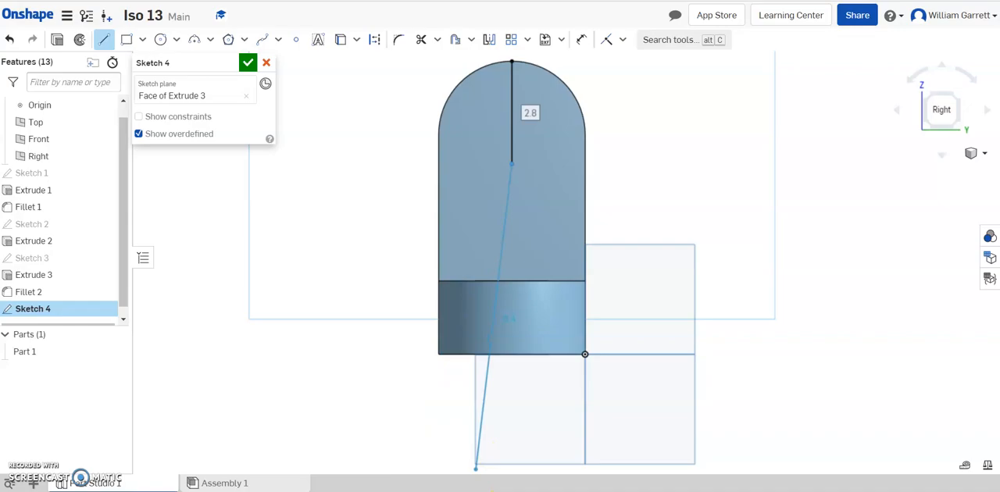
# Step: Consult the part 13 reference drawing and set the vertical line's length to 3 in
pyautogui.click(493, 491)
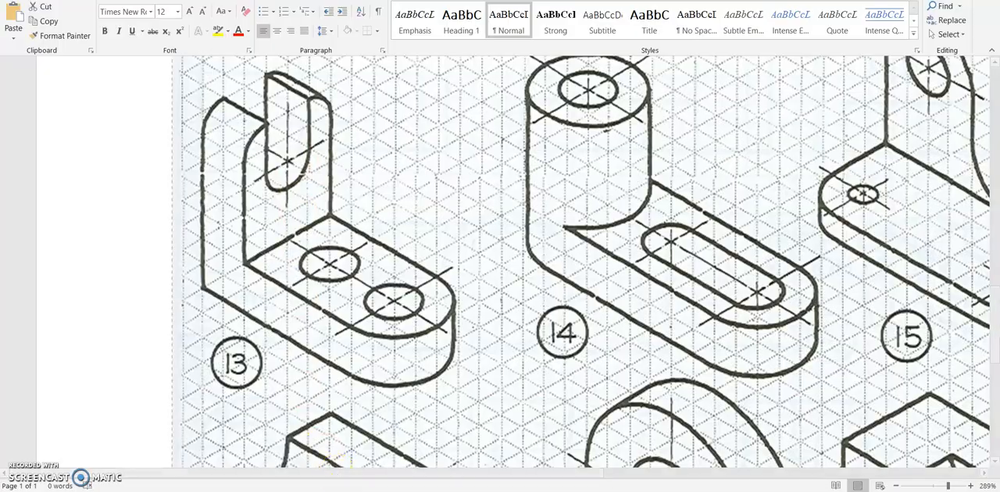
pyautogui.click(348, 445)
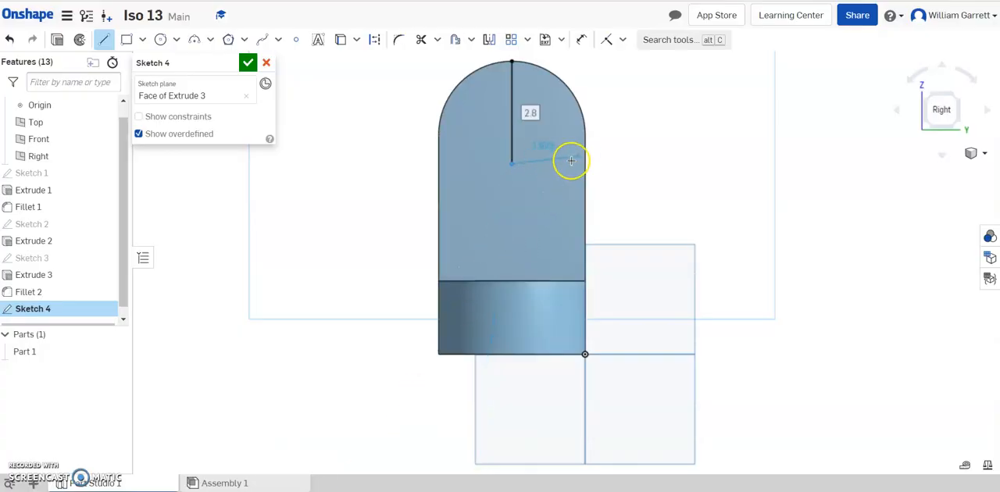
pyautogui.write('3')
pyautogui.press('Return')
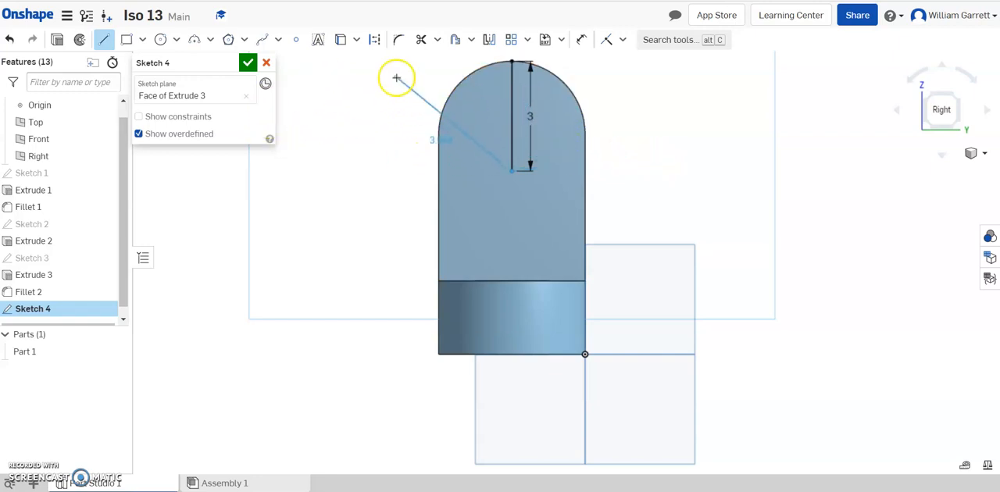
# Step: Create a slot about 0.5 in wide around the vertical centreline on the upright
pyautogui.click(470, 39)
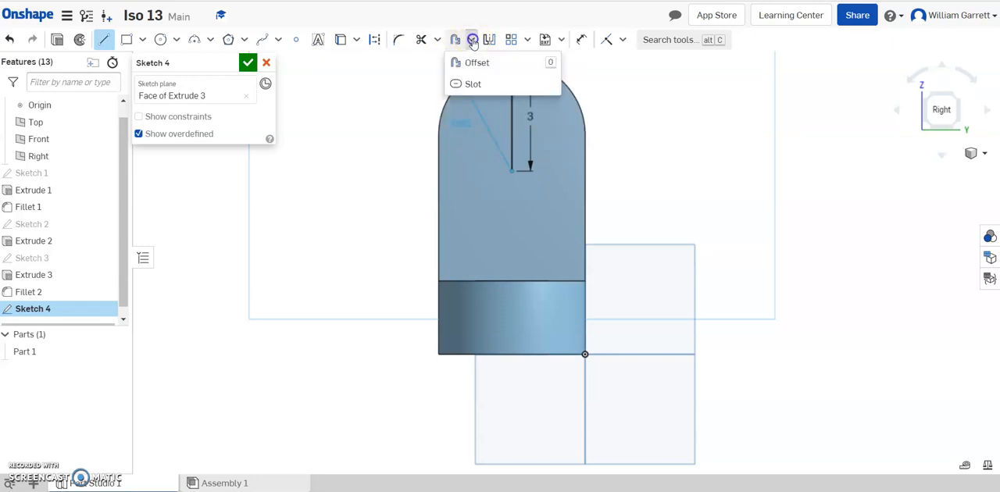
pyautogui.click(475, 82)
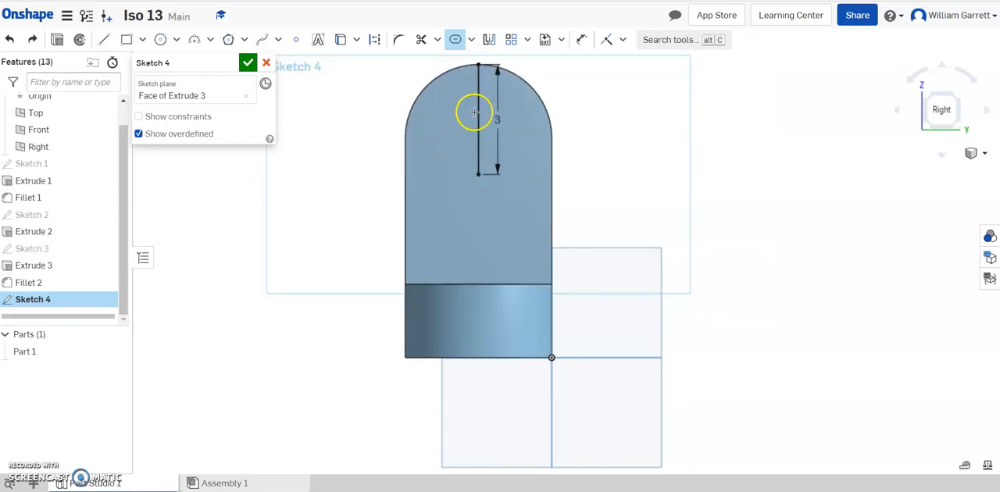
pyautogui.click(477, 116)
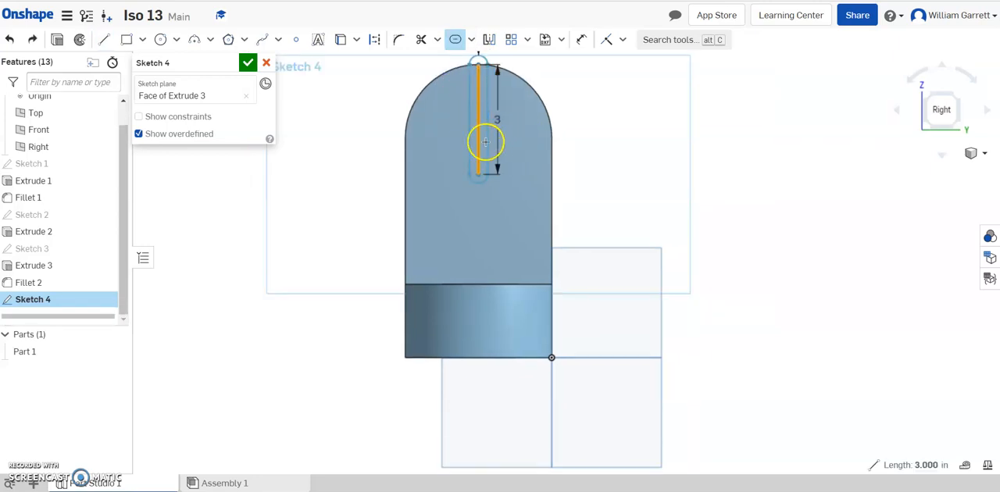
pyautogui.scroll(-3, 479, 153)
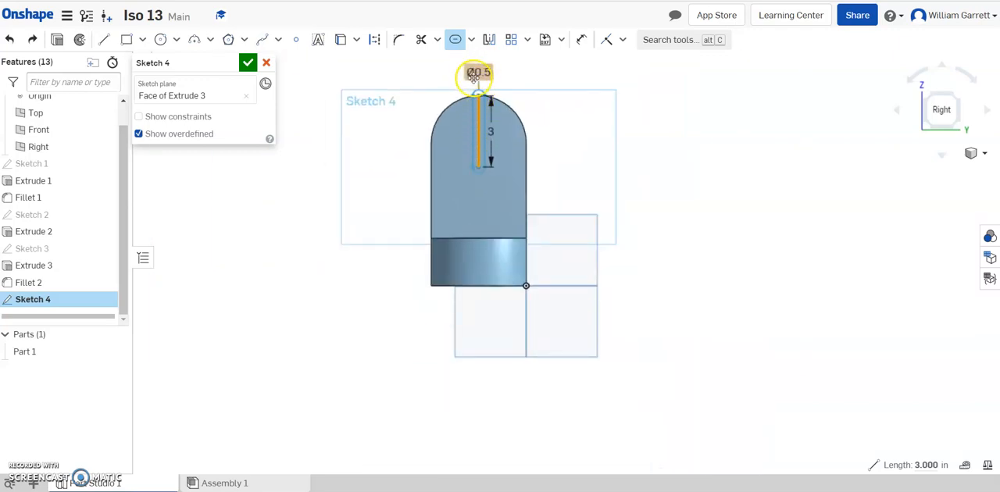
pyautogui.click(447, 160)
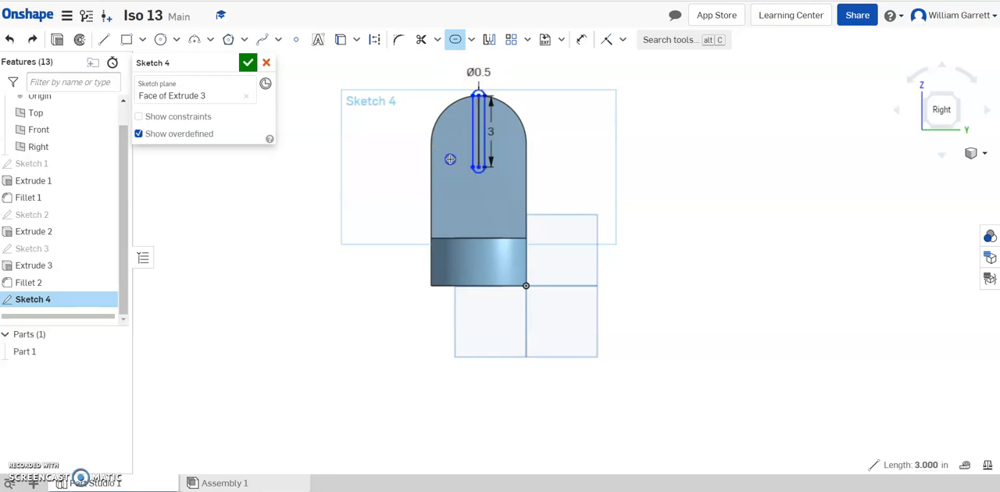
# Step: Check the slot in the part 13 reference drawing, set its width to 2 in and finish the sketch
pyautogui.doubleClick(484, 73)
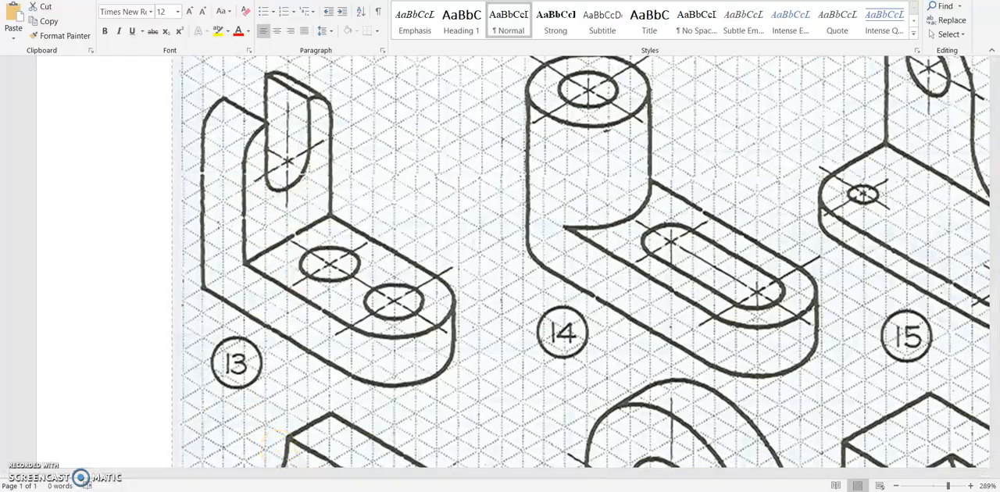
pyautogui.click(329, 491)
pyautogui.scroll(2, 547, 156)
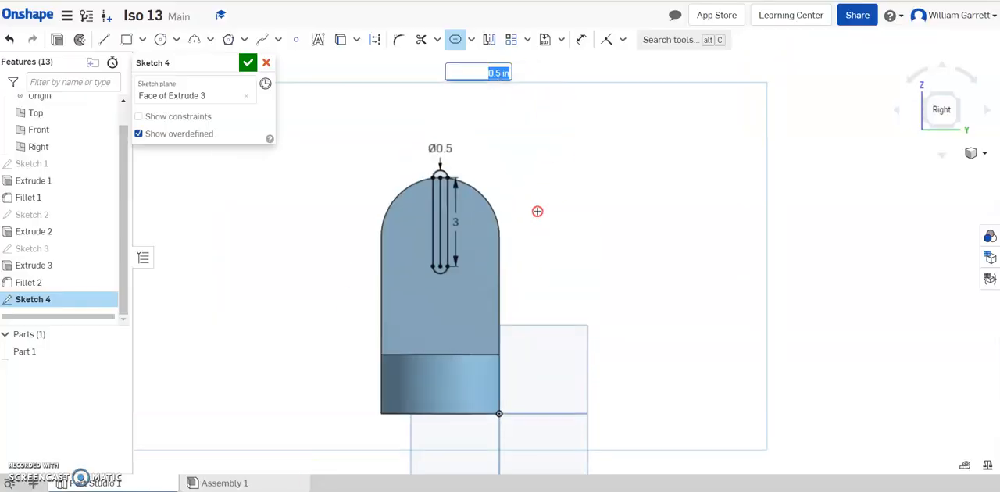
pyautogui.scroll(-1, 537, 211)
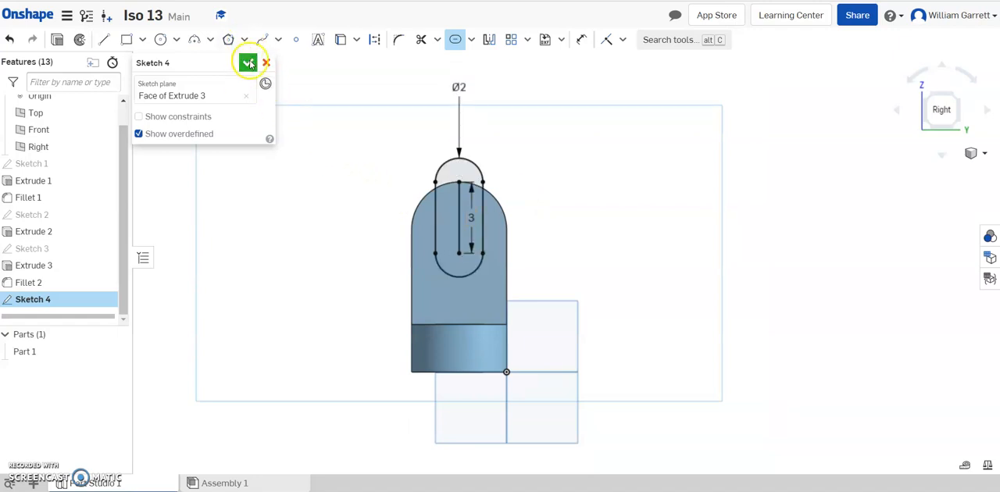
pyautogui.click(248, 63)
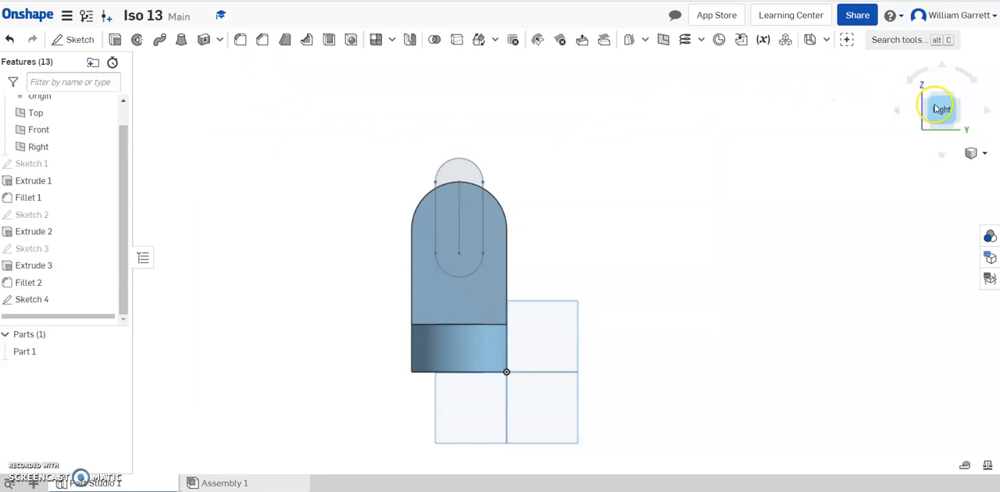
# Step: Cut the slot region inside the upright's outline through the upright with a Through all Remove extrude
pyautogui.click(115, 39)
pyautogui.click(210, 98)
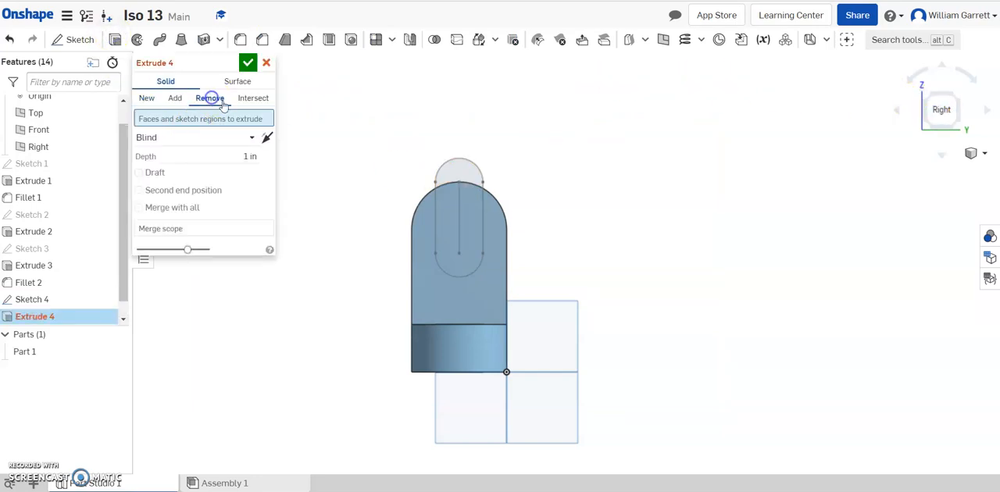
pyautogui.click(445, 234)
pyautogui.click(955, 96)
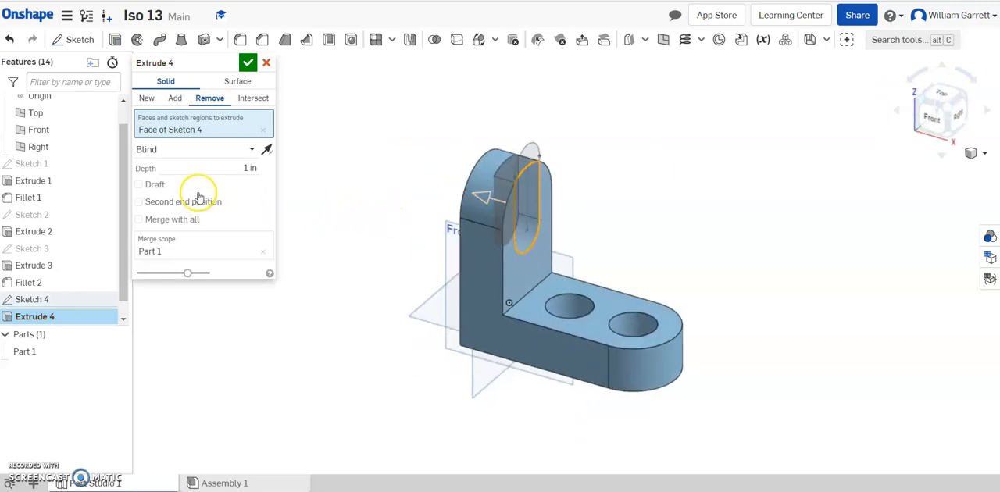
pyautogui.click(224, 149)
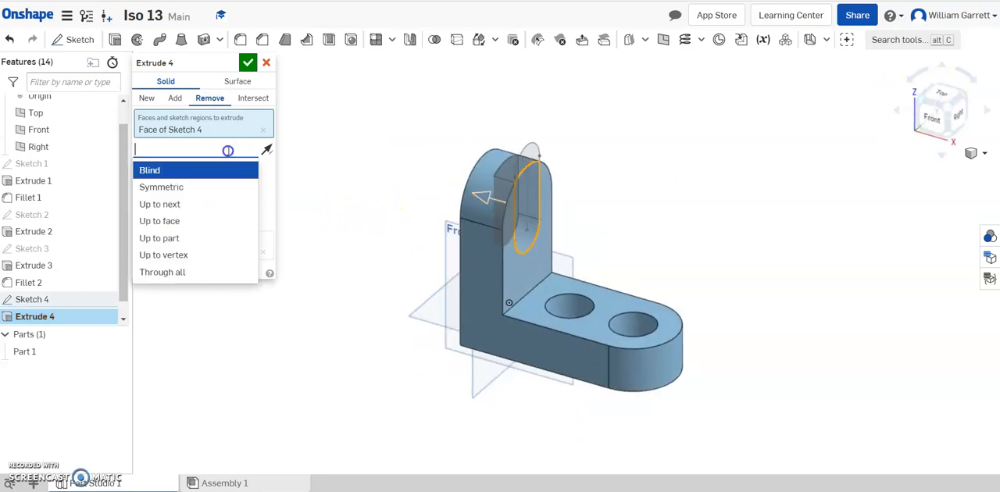
pyautogui.click(210, 271)
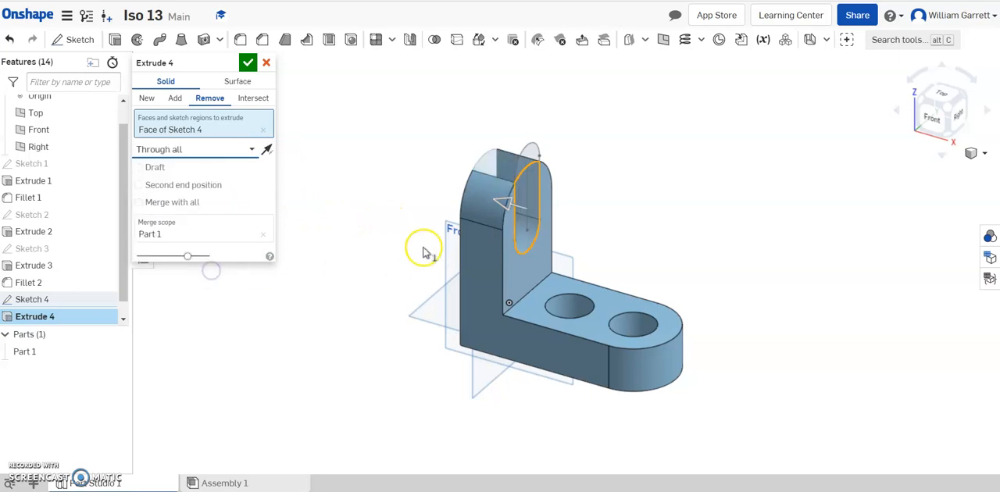
pyautogui.click(247, 63)
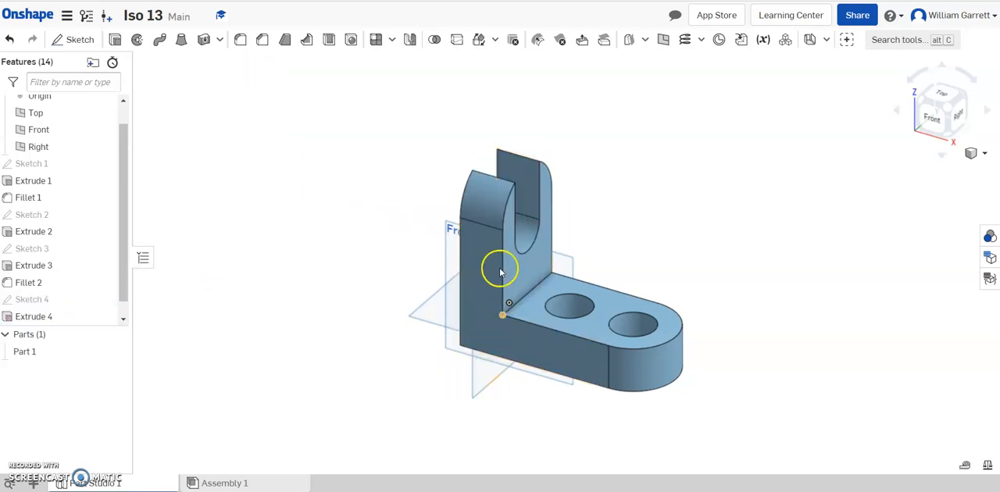